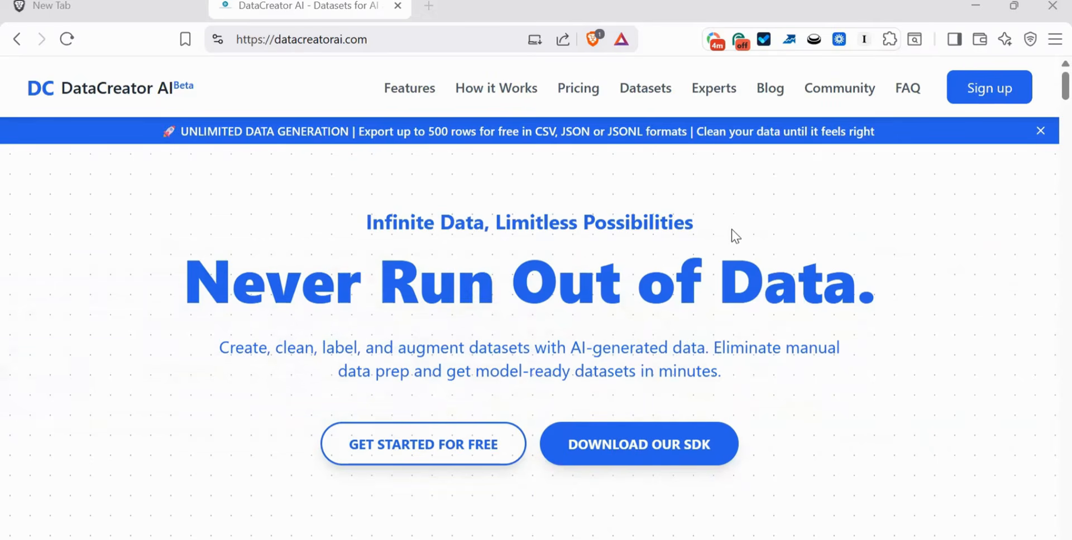
- Start for free and sign in to the site with a Google account, agreeing to the terms and conditions
left_click(457, 447)
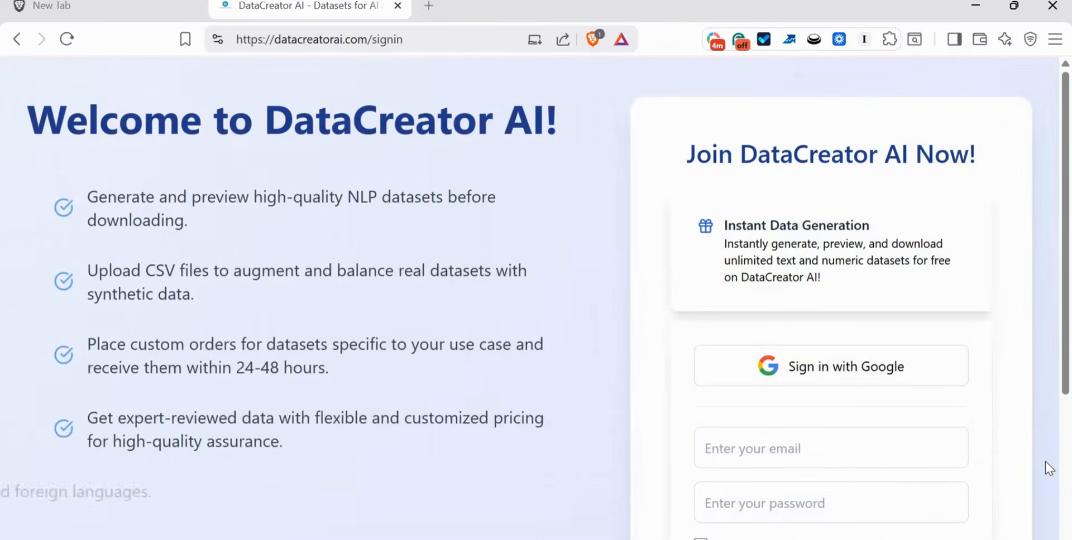
scroll(1045, 461, "down", 4)
left_click(699, 328)
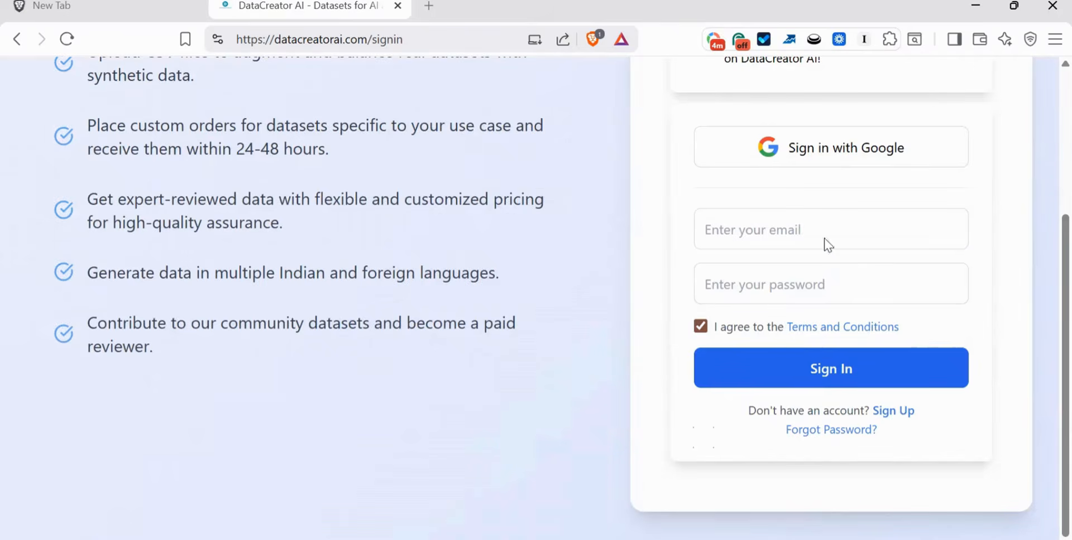
scroll(1045, 155, "up", 4)
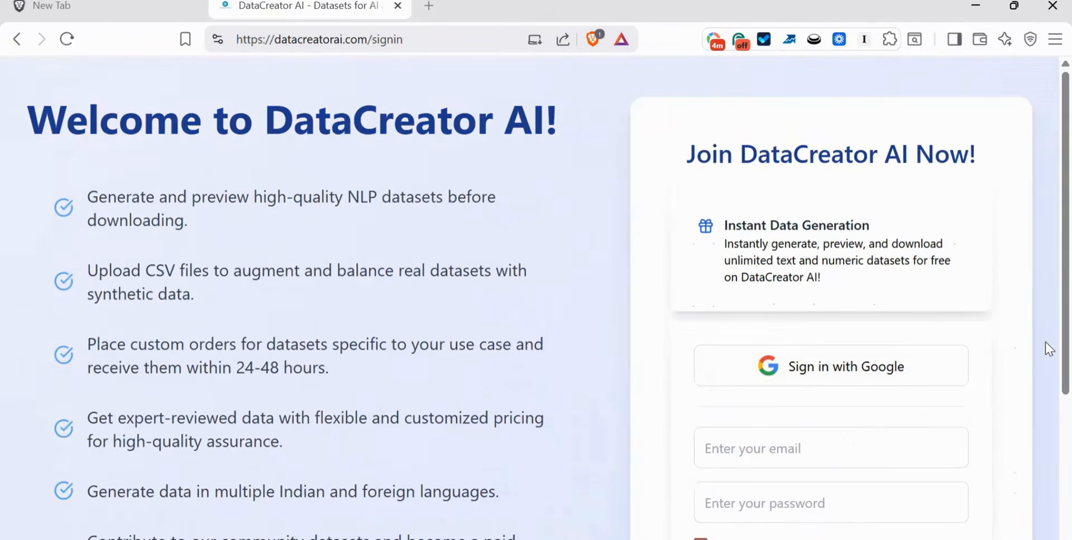
scroll(1046, 380, "down", 2)
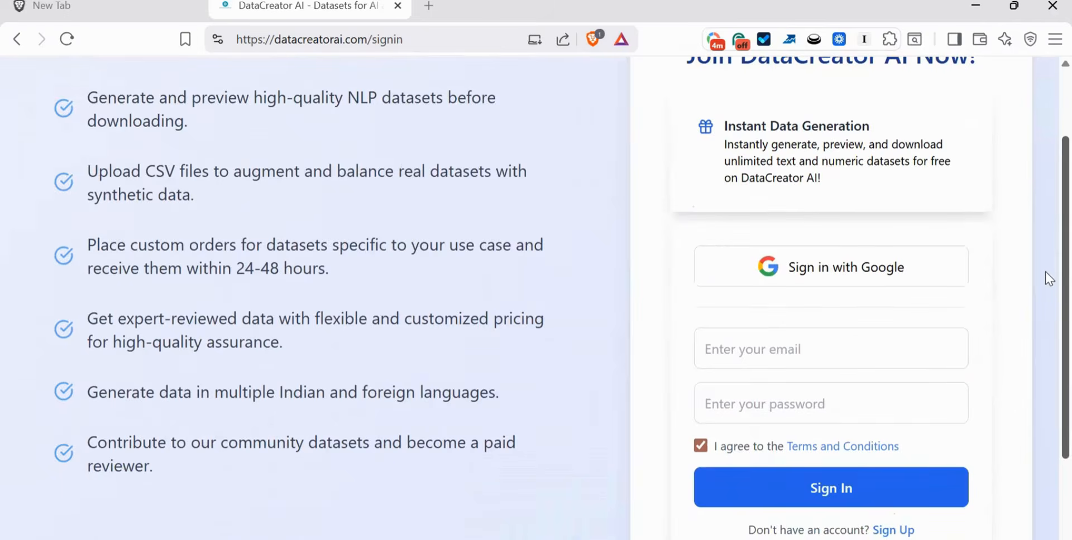
scroll(1045, 272, "up", 2)
left_click(837, 375)
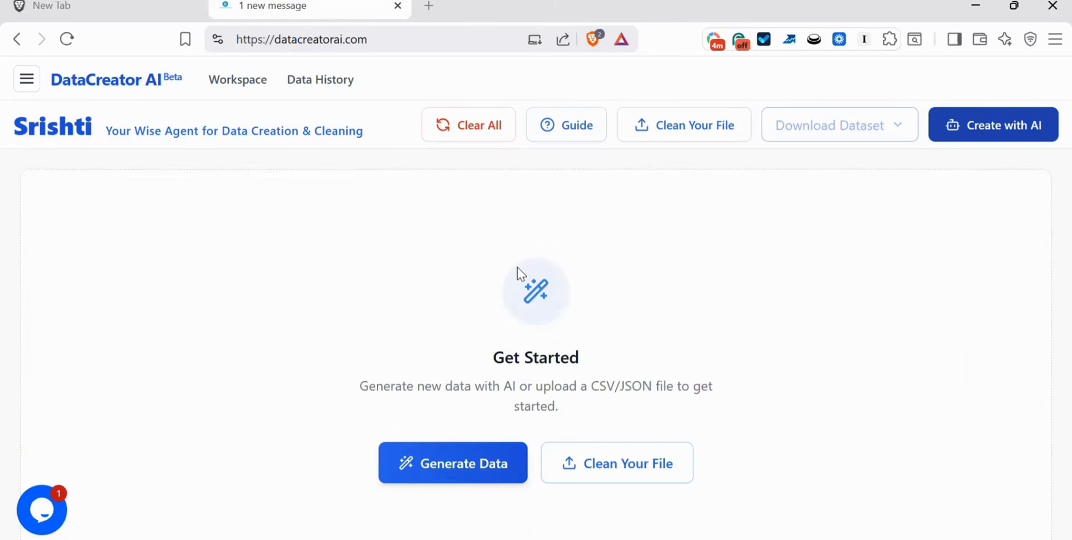
- Start creating a dataset with AI, choosing the Structured output format
left_click(1019, 137)
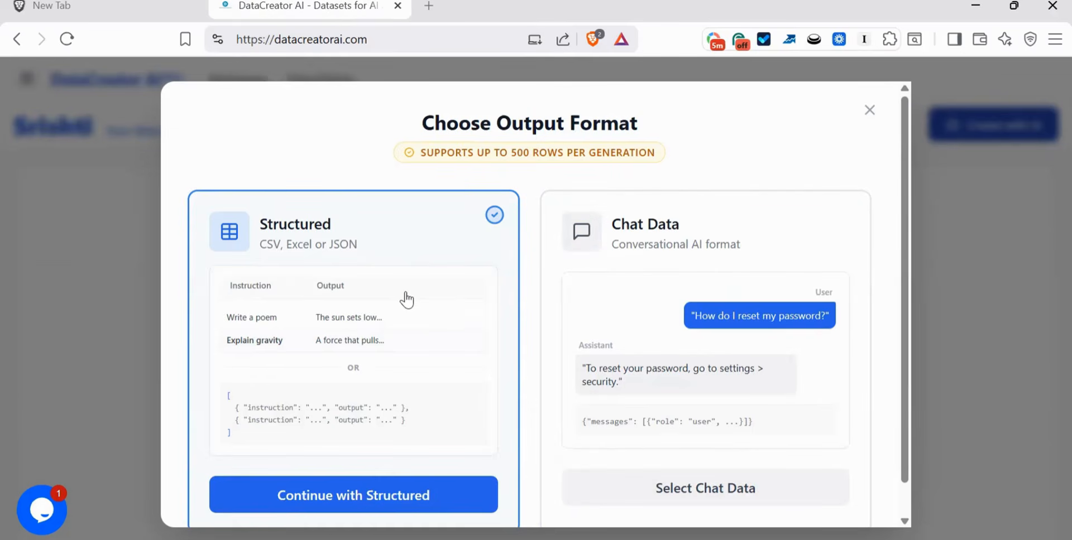
left_click(407, 317)
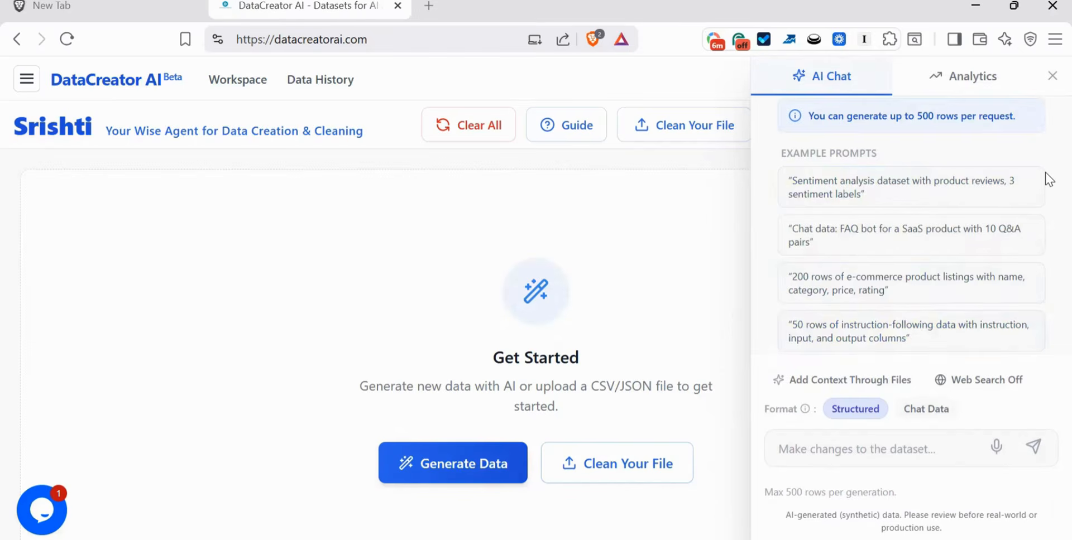
- Insert the sentiment analysis example prompt and extend it with "- positive, mixed and negative."
left_click(928, 195)
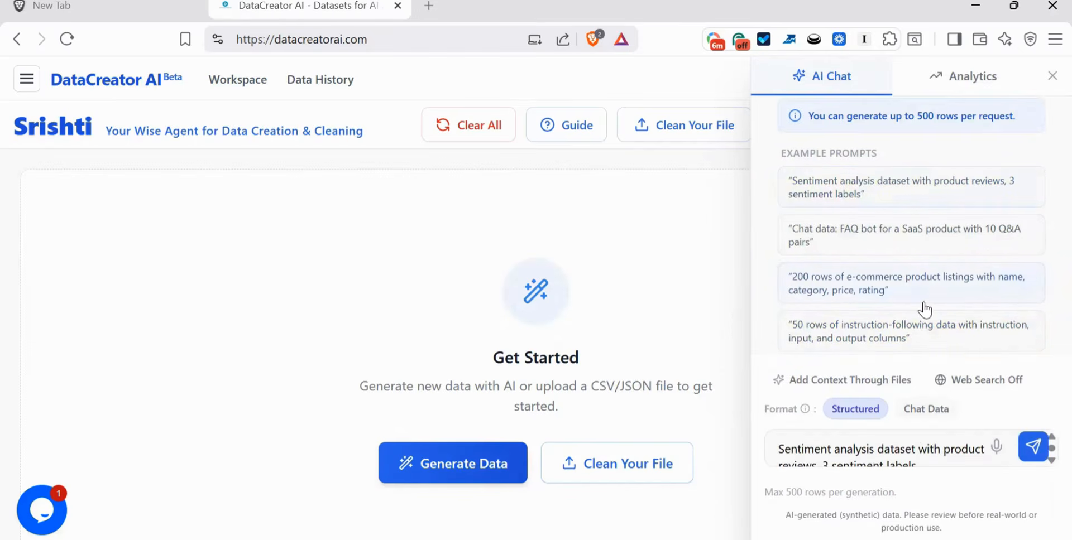
left_click(915, 447)
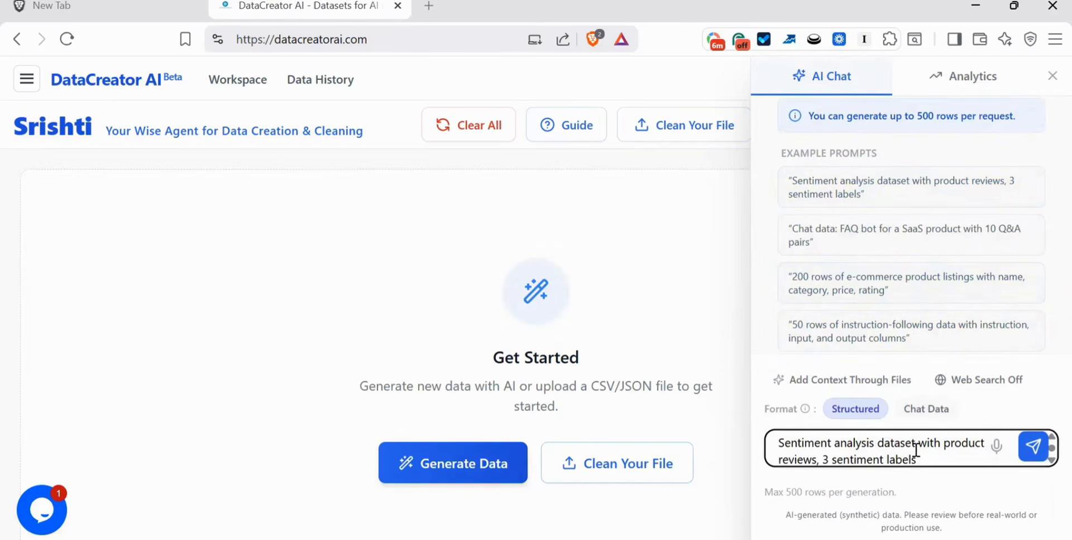
key("shift+Return")
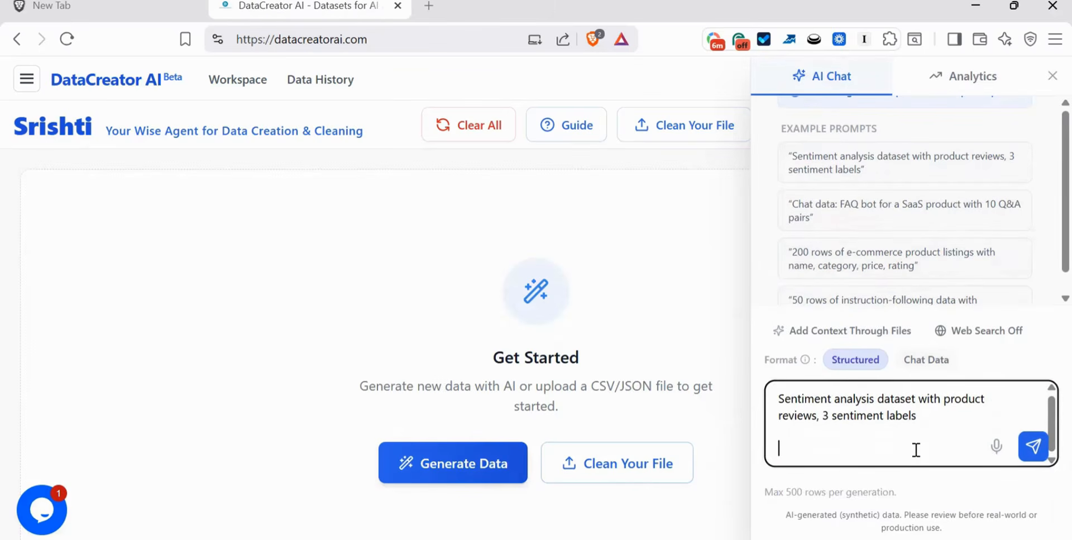
key("shift+Up")
key("shift+Up")
left_click(937, 436)
left_click(950, 418)
type("- positive, mixed a")
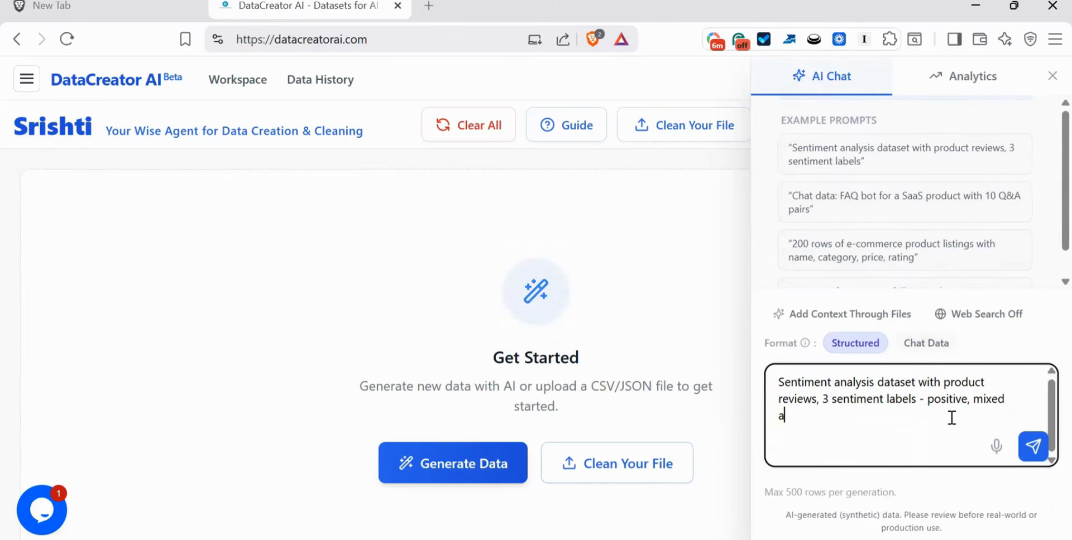
type("nd negative.")
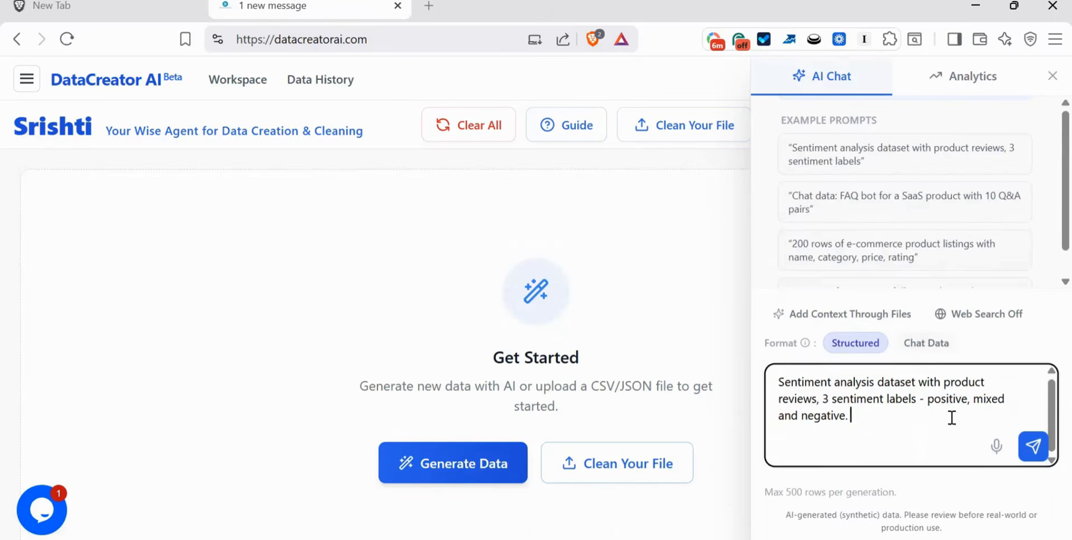
- Add a new prompt line: "Include columns - product name, price, review and the sentiment"
key("shift+Return")
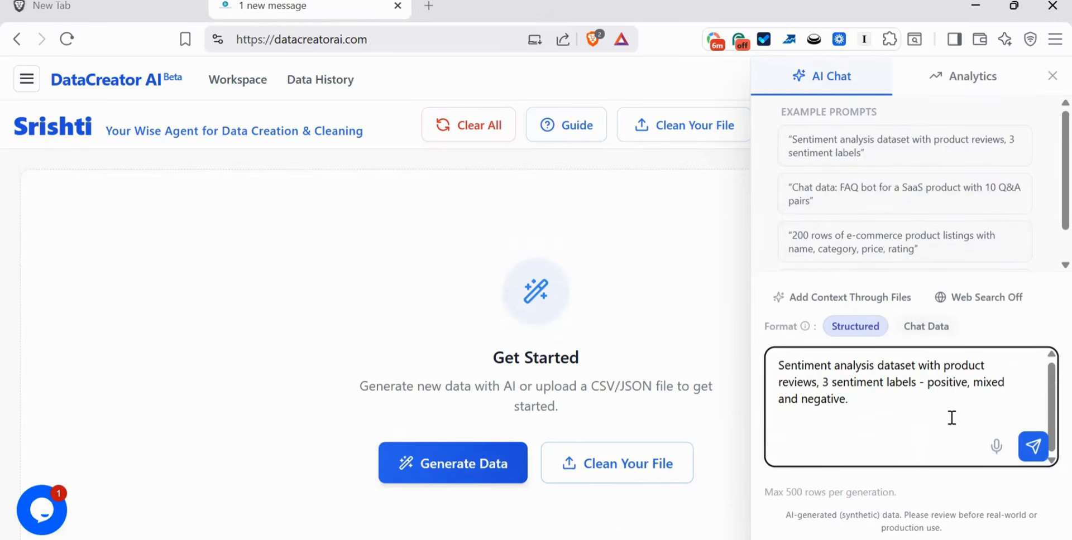
type("Include columns -")
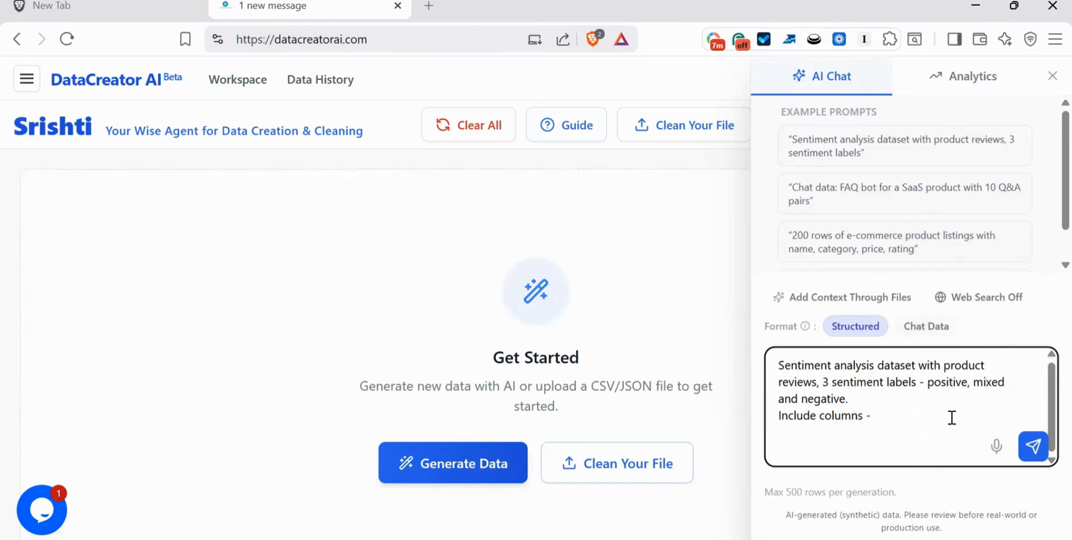
type("product name, price, re")
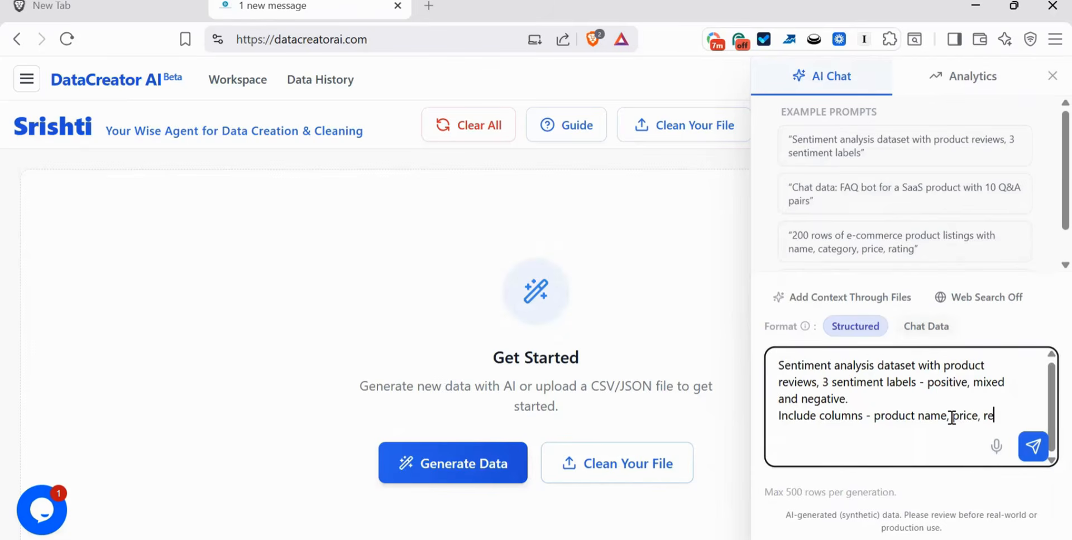
type("view an")
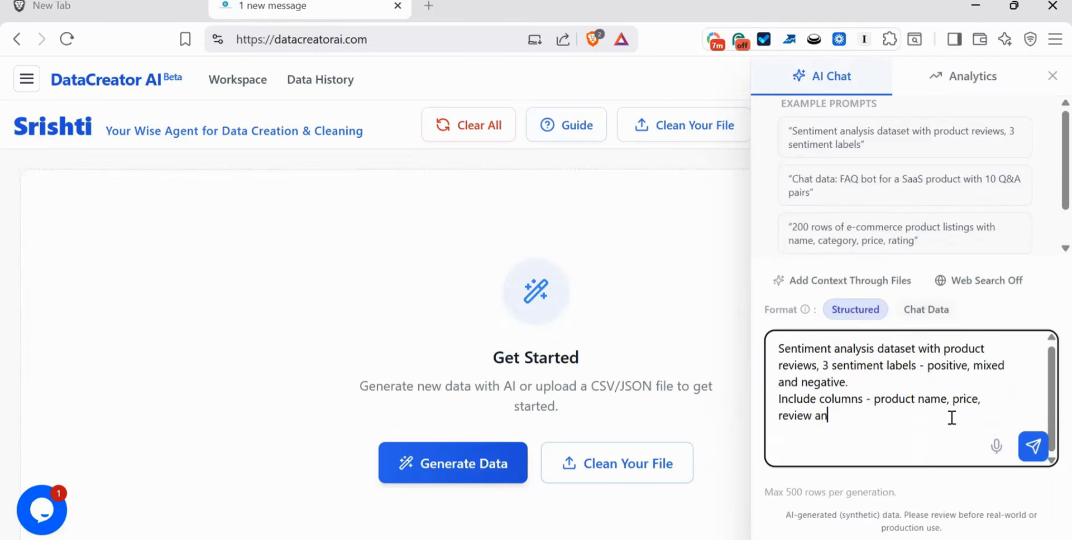
type("d the sentimen")
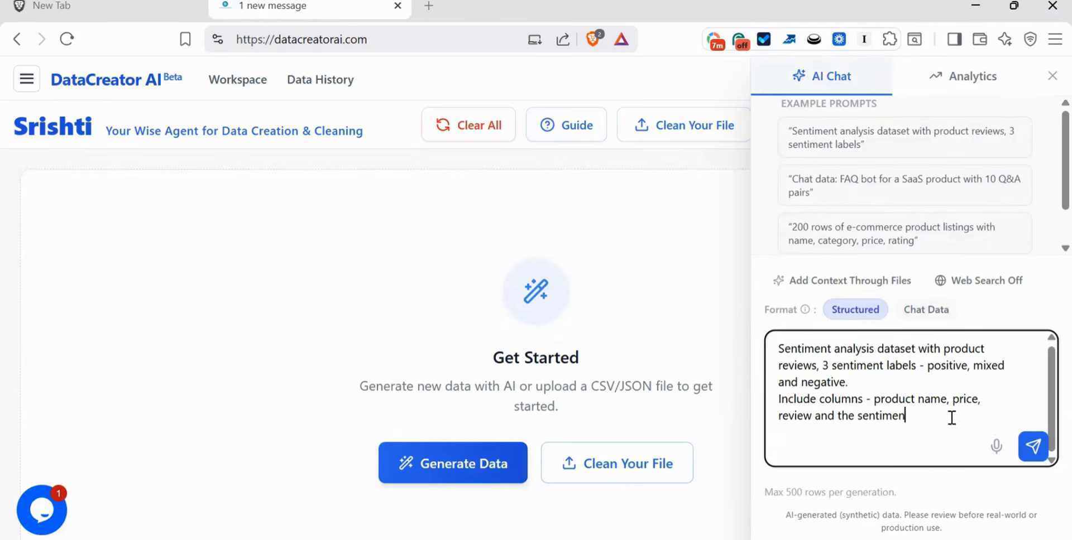
type("t")
- Prefix the prompt with 200 and send it
type("200")
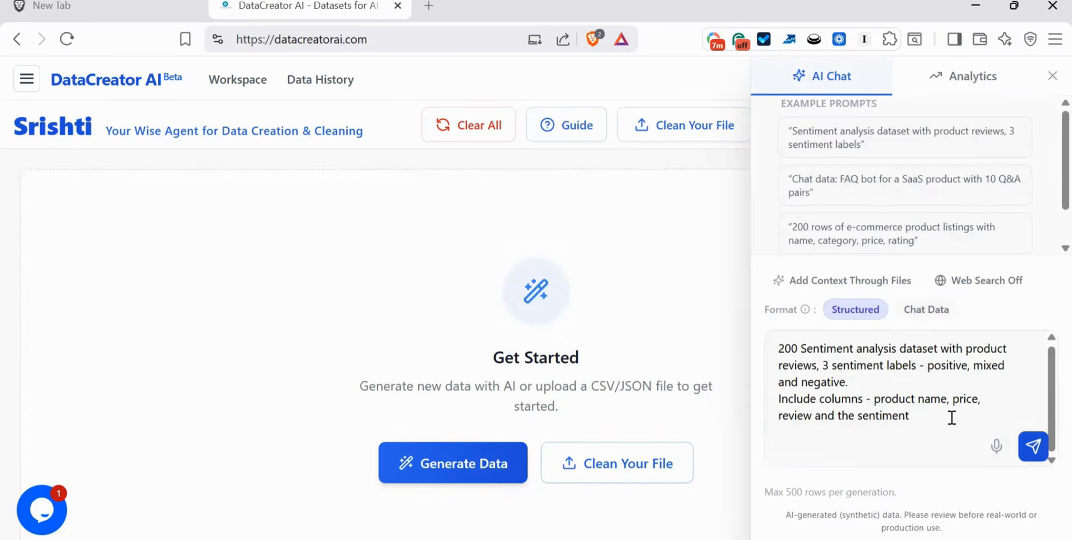
key("Return")
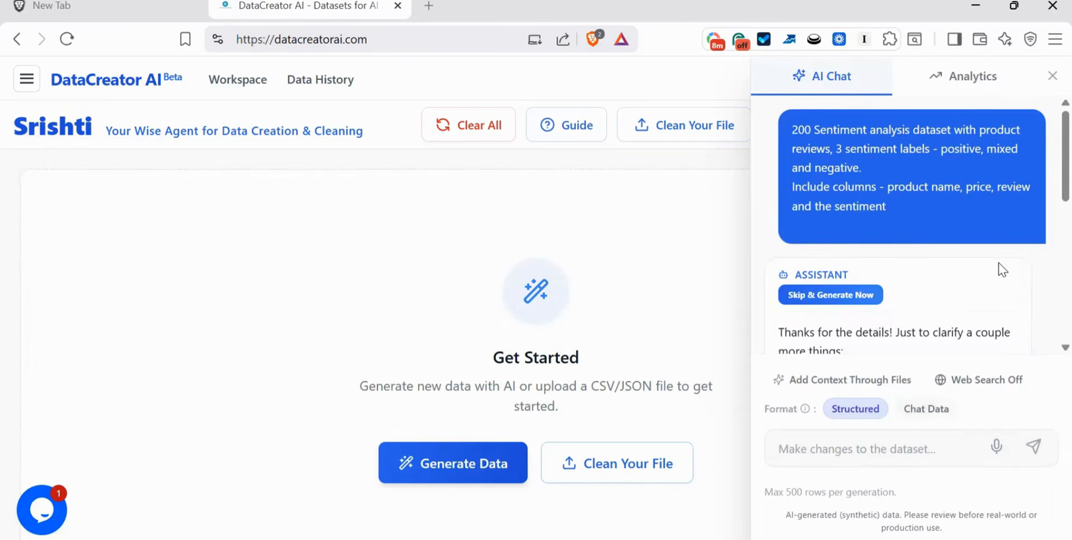
- Skip the assistant's clarifying questions and generate the dataset immediately
scroll(1002, 270, "down", 5)
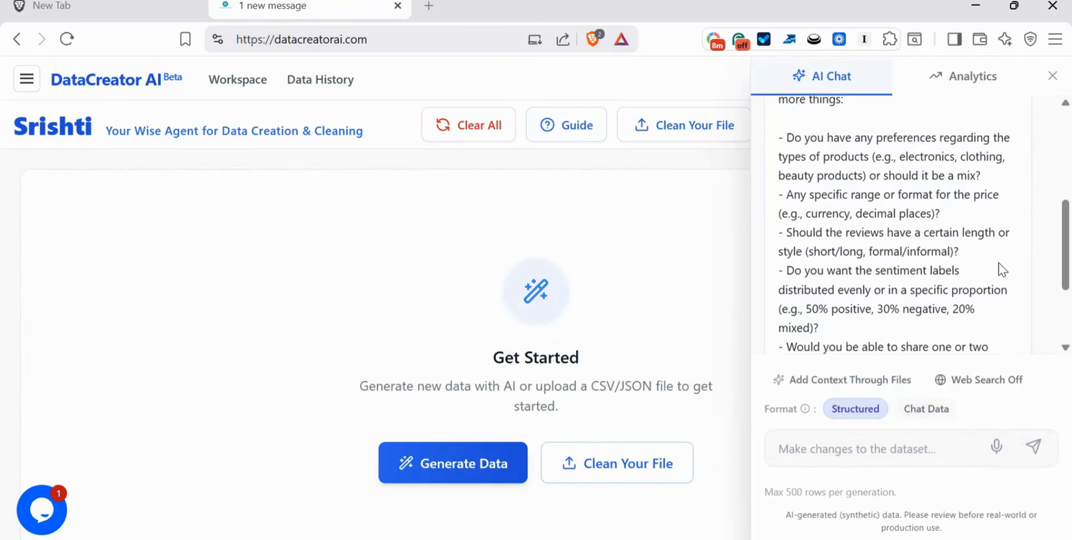
scroll(1002, 270, "up", 5)
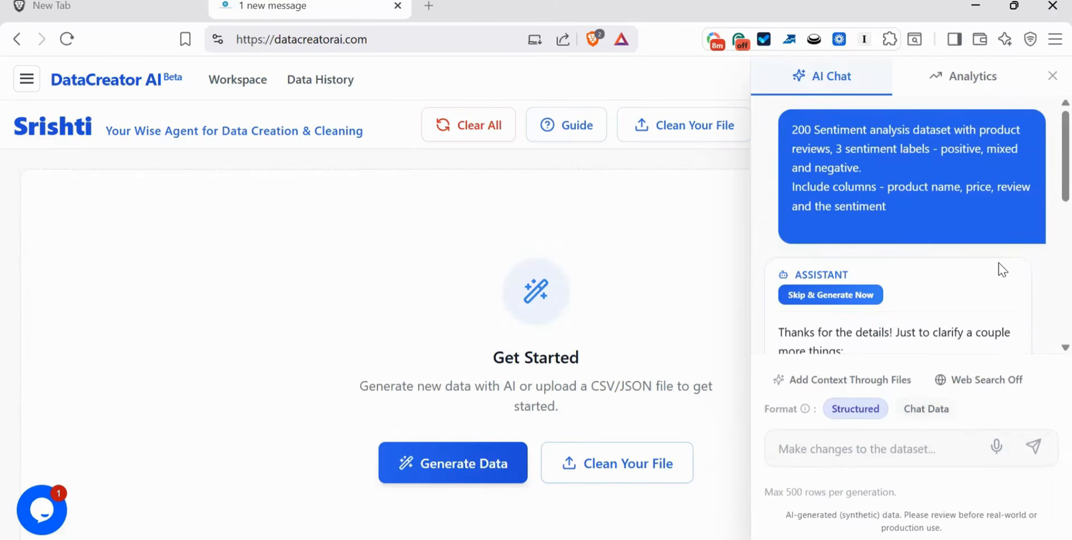
scroll(1002, 270, "down", 5)
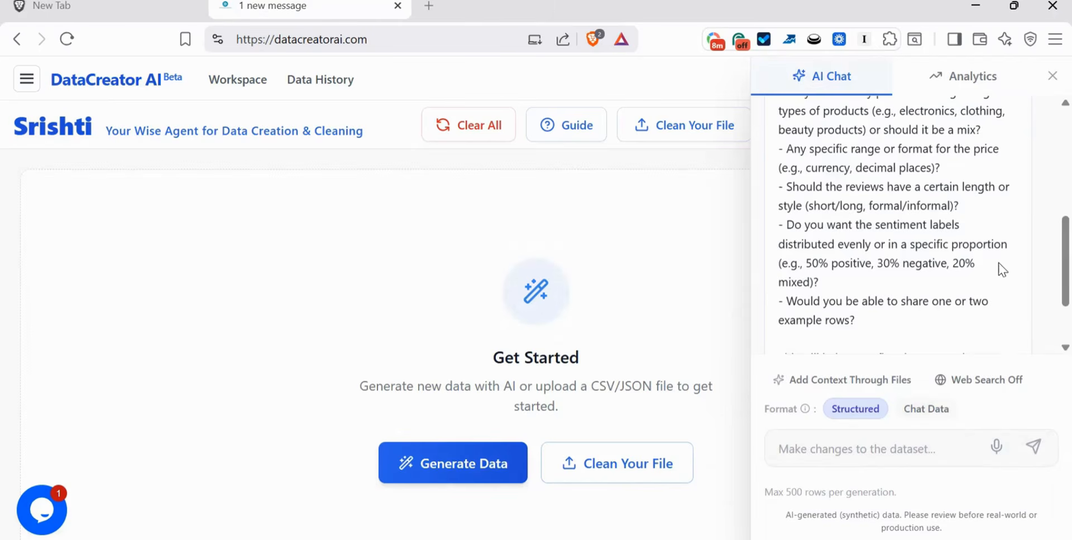
scroll(1002, 270, "up", 5)
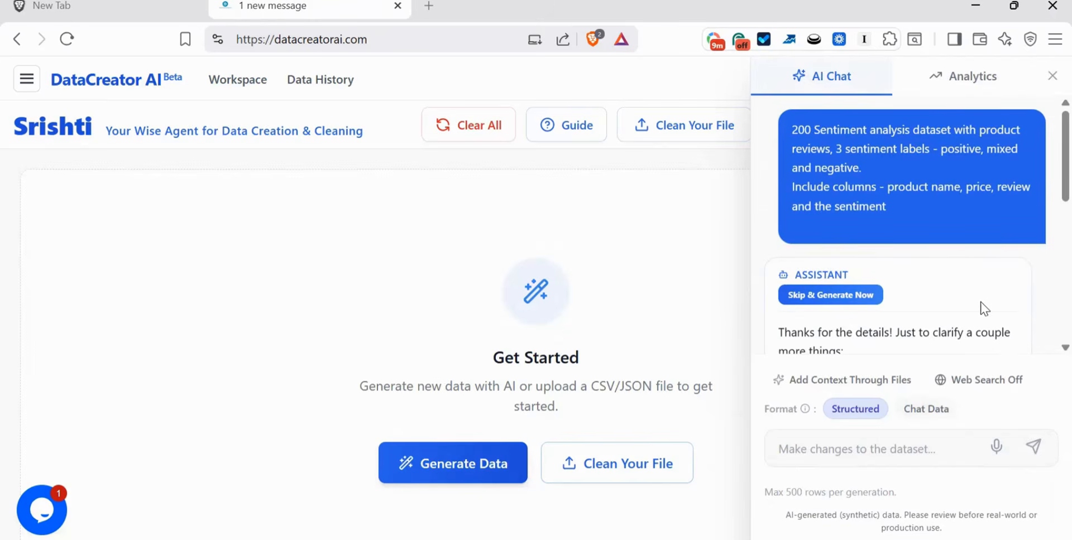
left_click(855, 306)
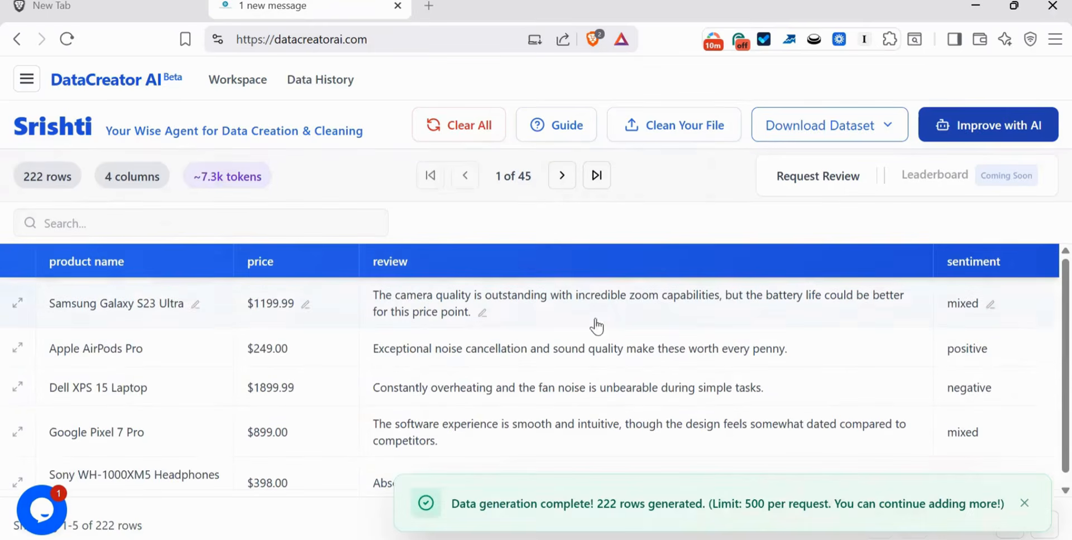
- Close the notification and chat panel, then browse the generated table page by page up to page 5
left_click(1028, 506)
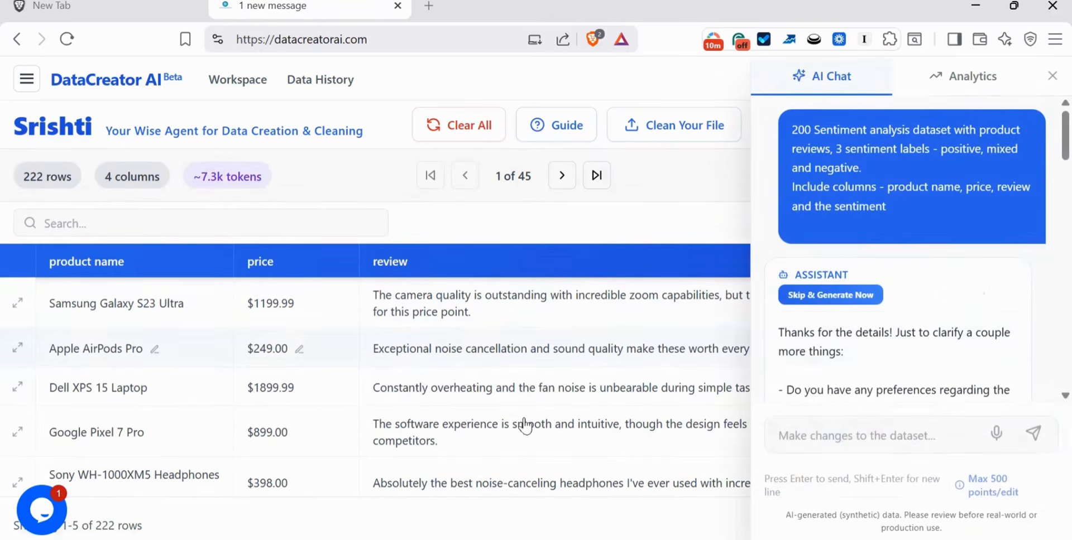
left_click(1051, 78)
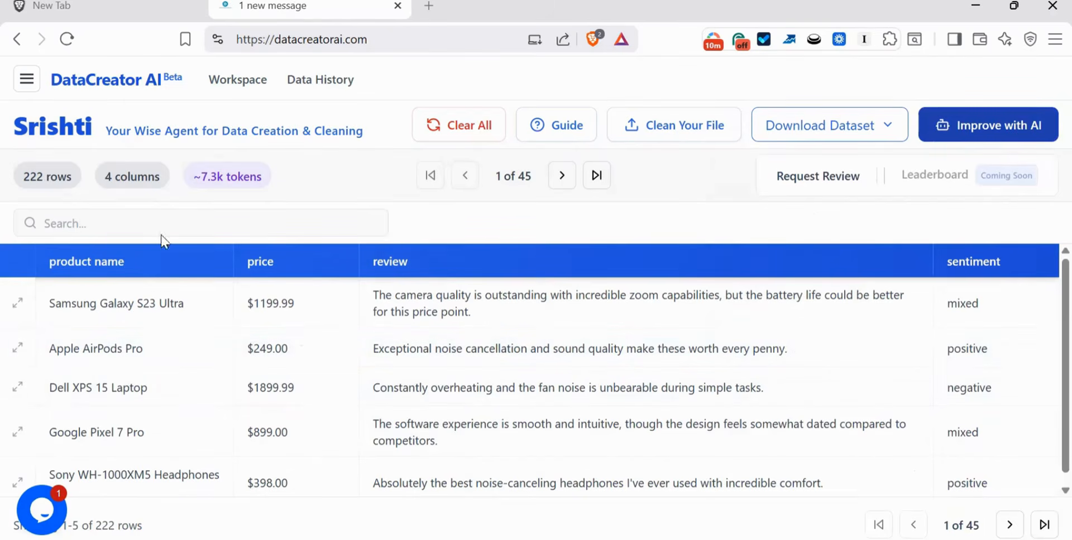
left_click(563, 176)
left_click(562, 176)
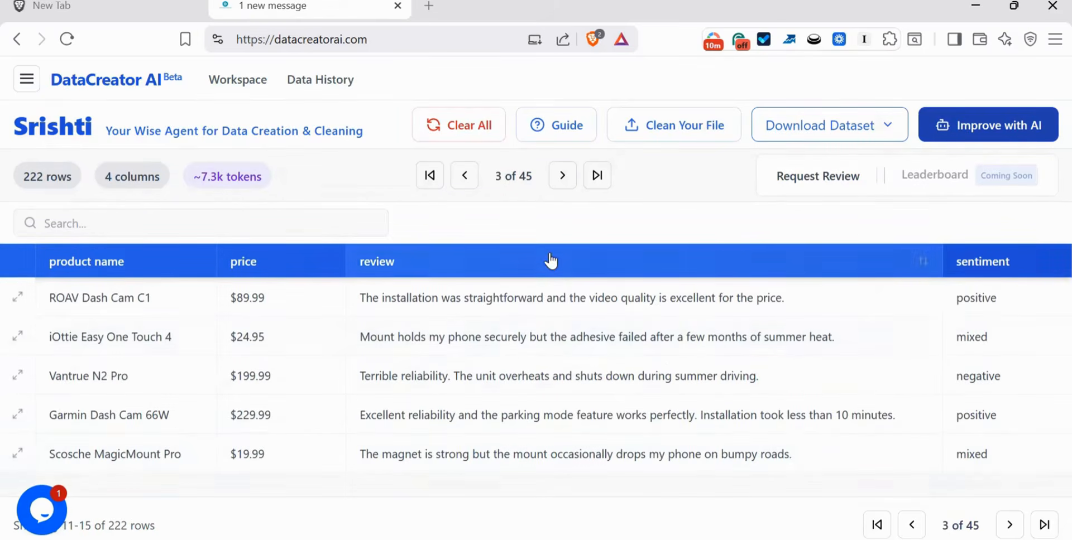
left_click(564, 176)
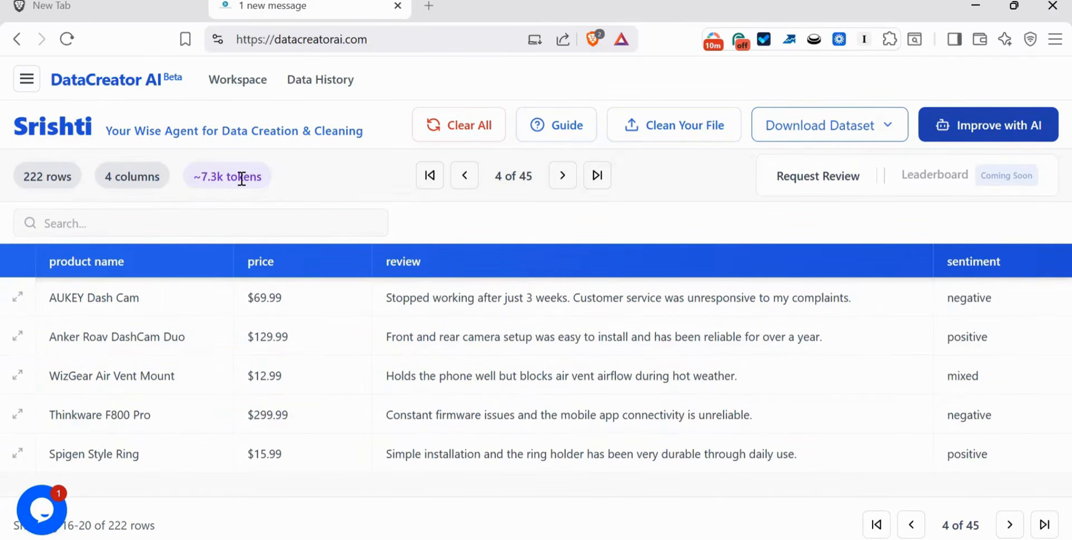
mouse_move(243, 178)
left_click(562, 177)
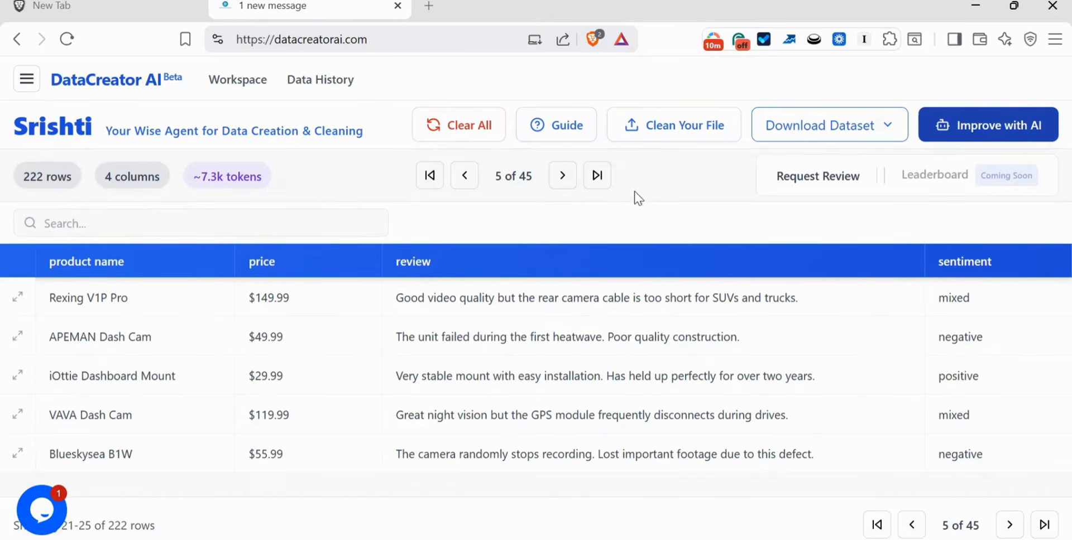
- Open the dataset download options to view the available formats, then close them
left_click(869, 136)
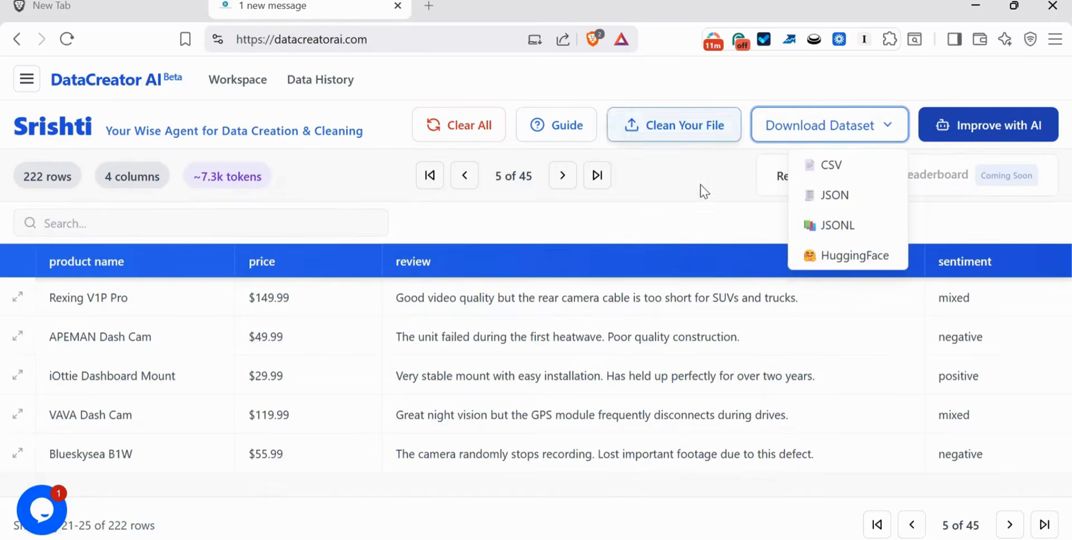
left_click(828, 124)
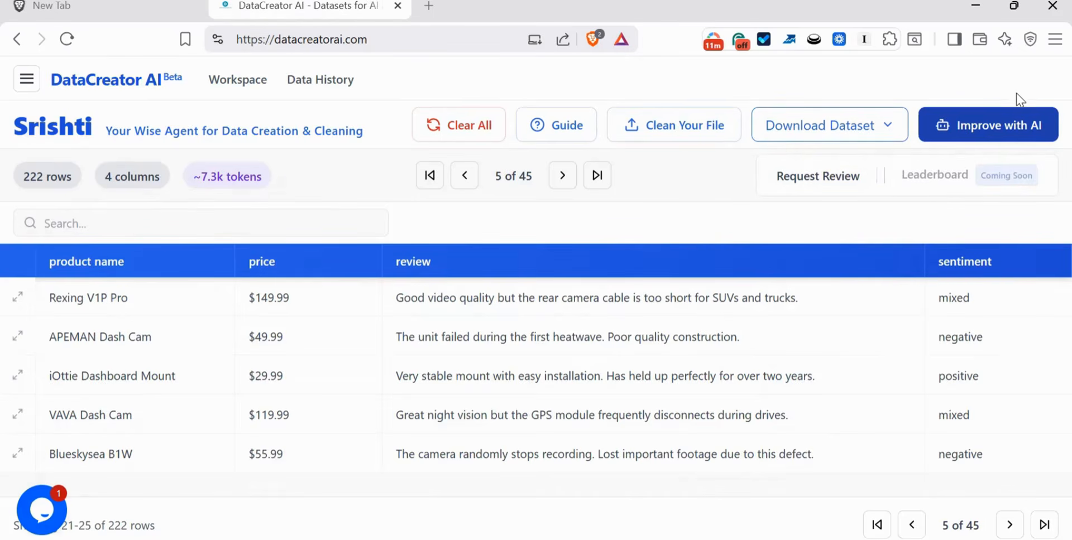
- Open the AI chat panel and scroll through it to the automated quality audit report
left_click(995, 134)
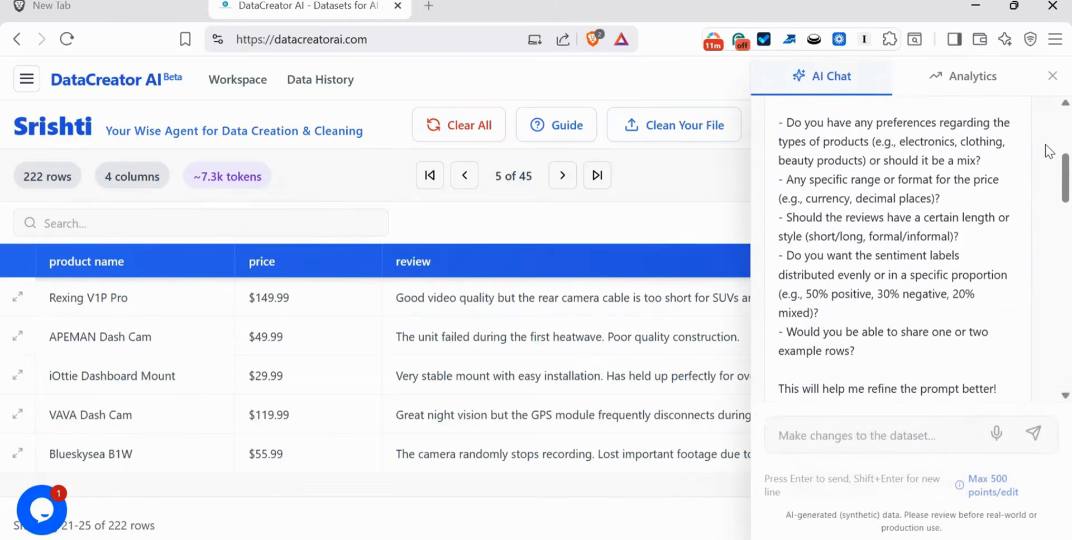
left_click_drag(1048, 385, 1049, 239)
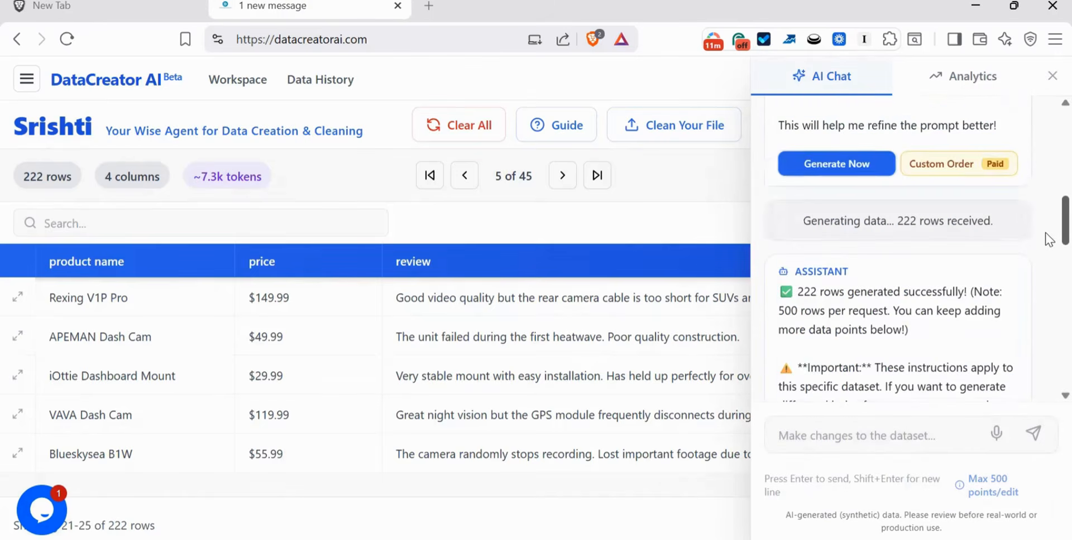
scroll(1045, 243, "down", 2)
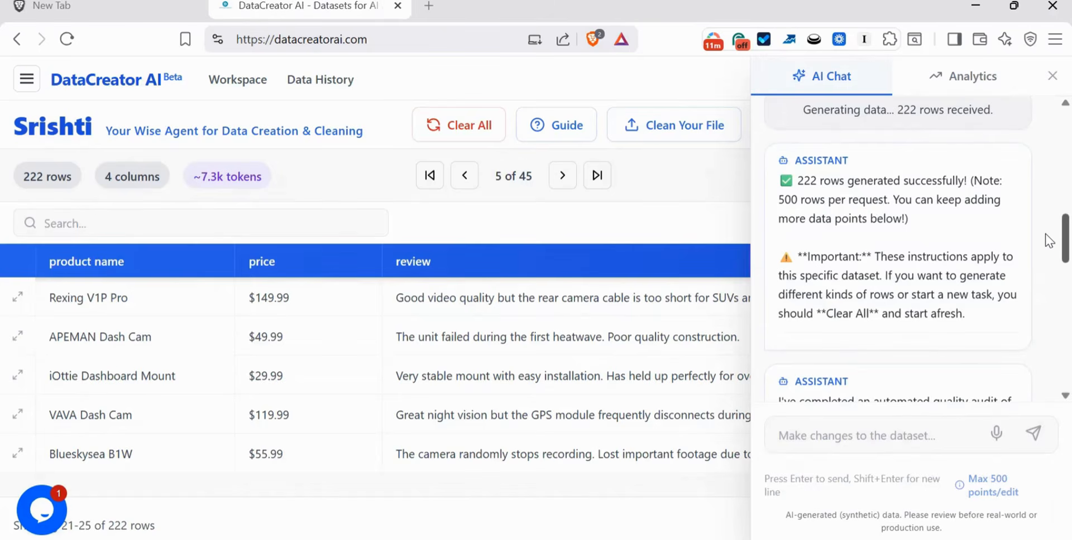
scroll(1048, 257, "down", 4)
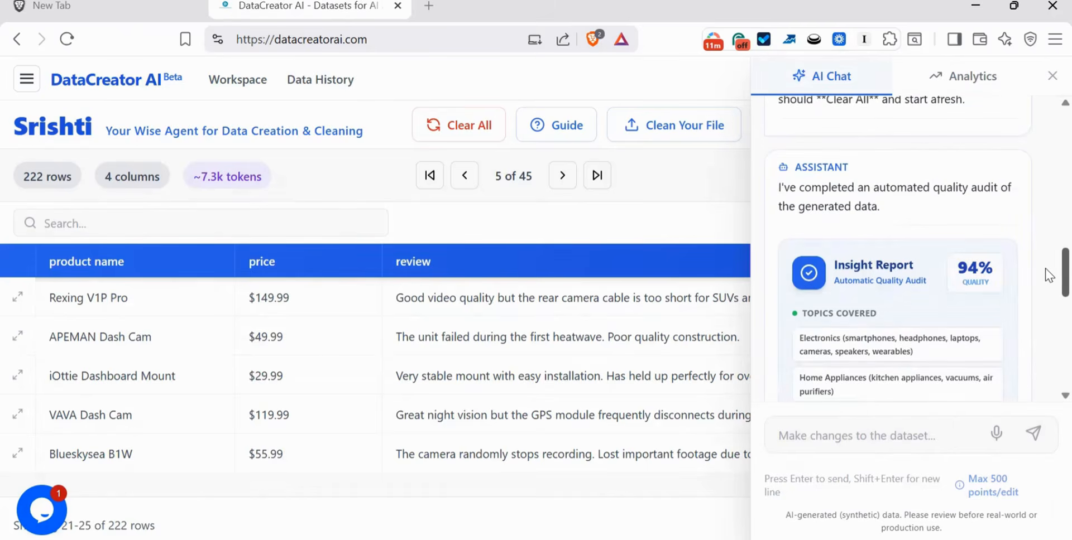
- Add the Books and Media and Clothing and Accessories (excluding luxury) expansion topics from the quality report to the dataset
scroll(1047, 274, "down", 1)
left_click_drag(1045, 273, 1045, 276)
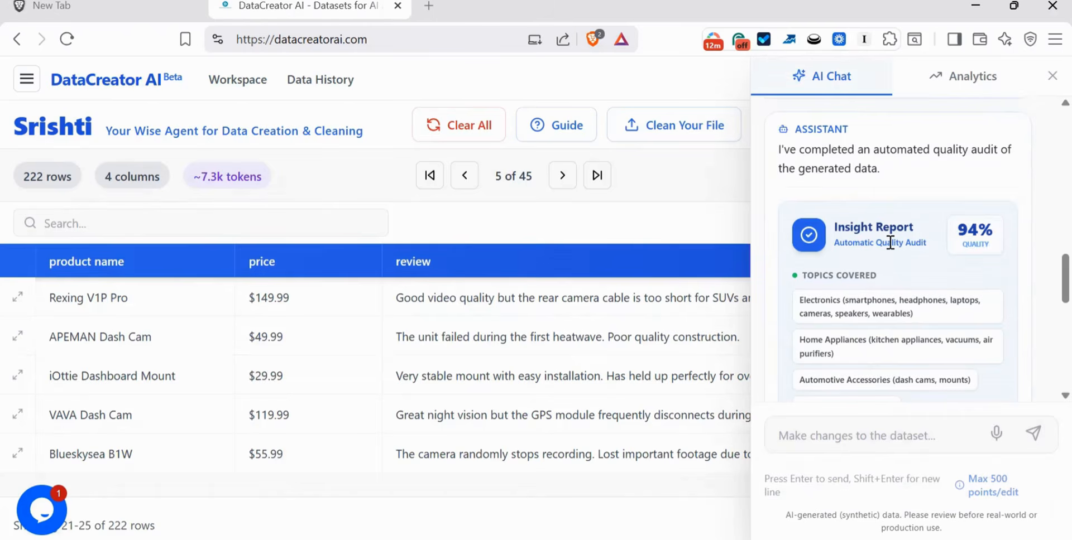
scroll(890, 242, "down", 3)
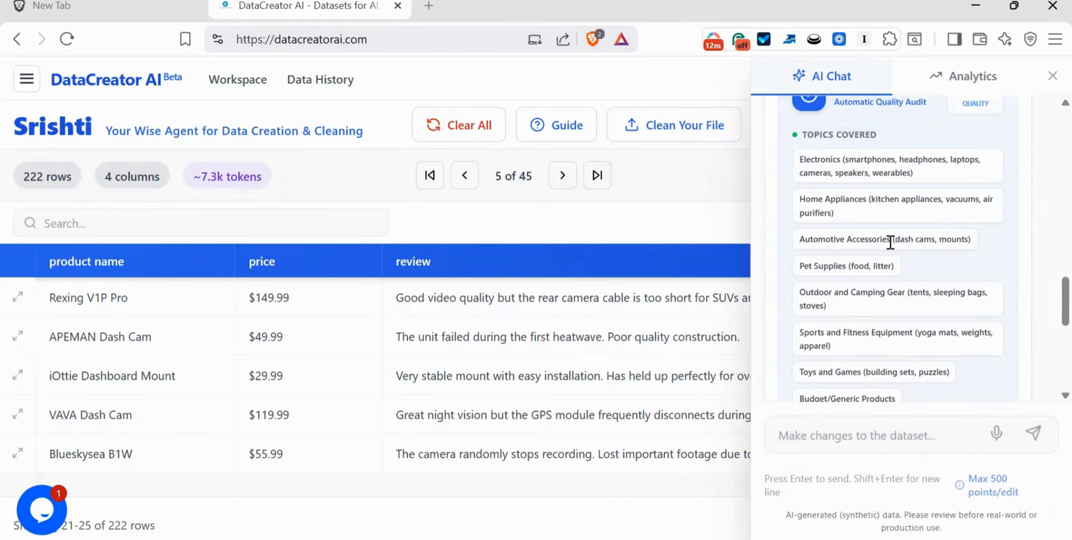
scroll(891, 241, "down", 6)
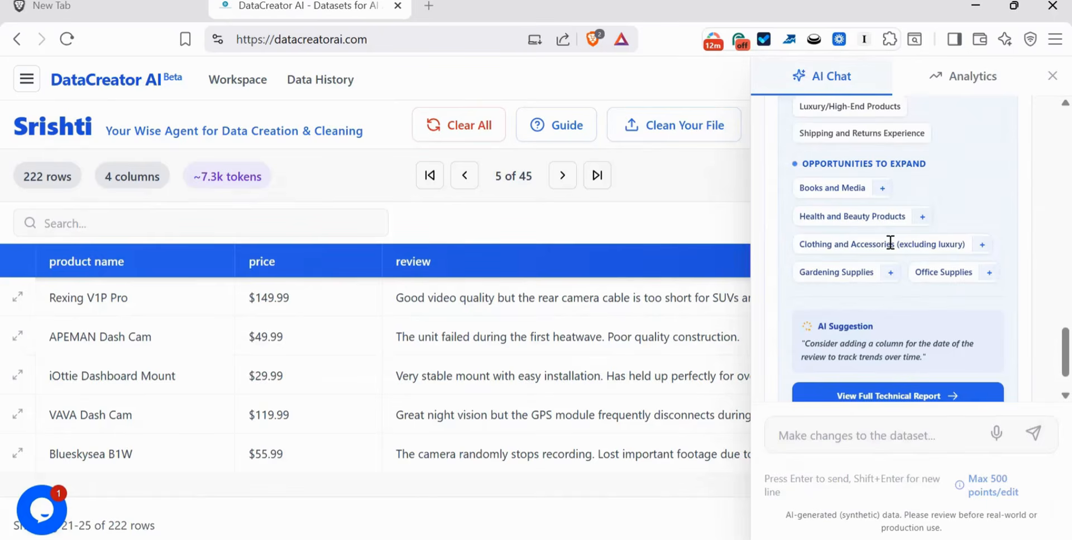
scroll(890, 242, "down", 1)
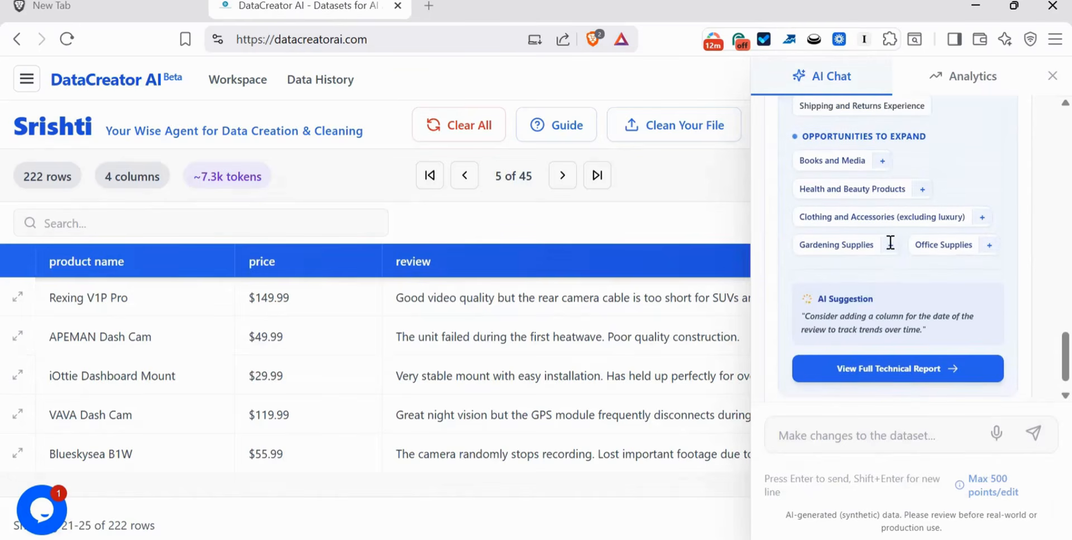
left_click(882, 162)
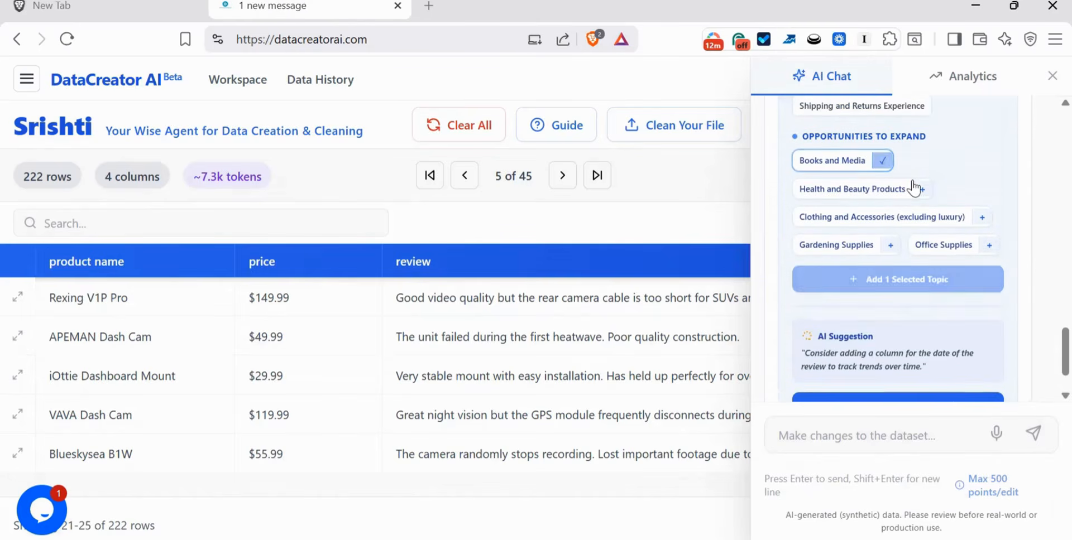
left_click(982, 218)
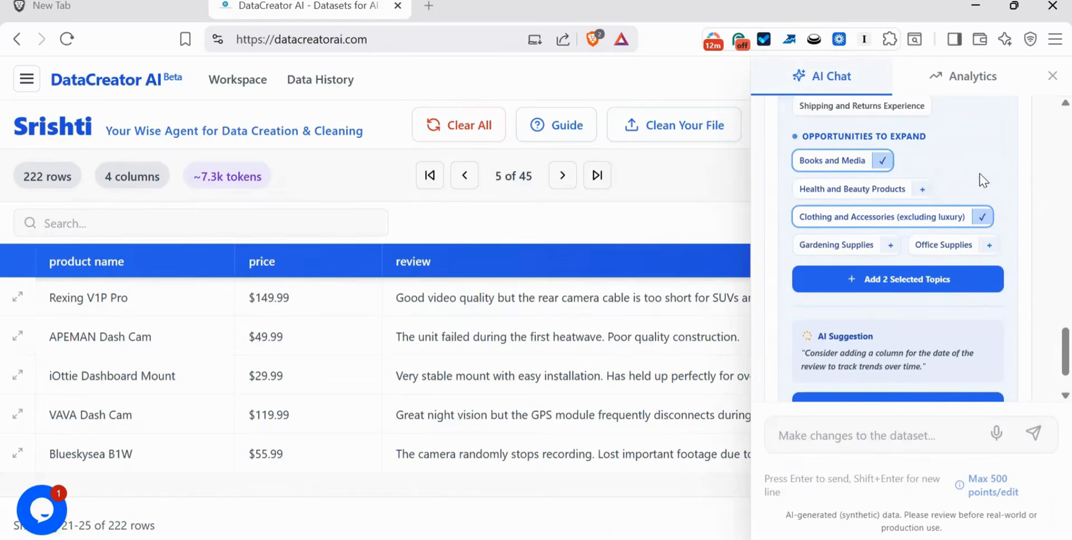
left_click(921, 289)
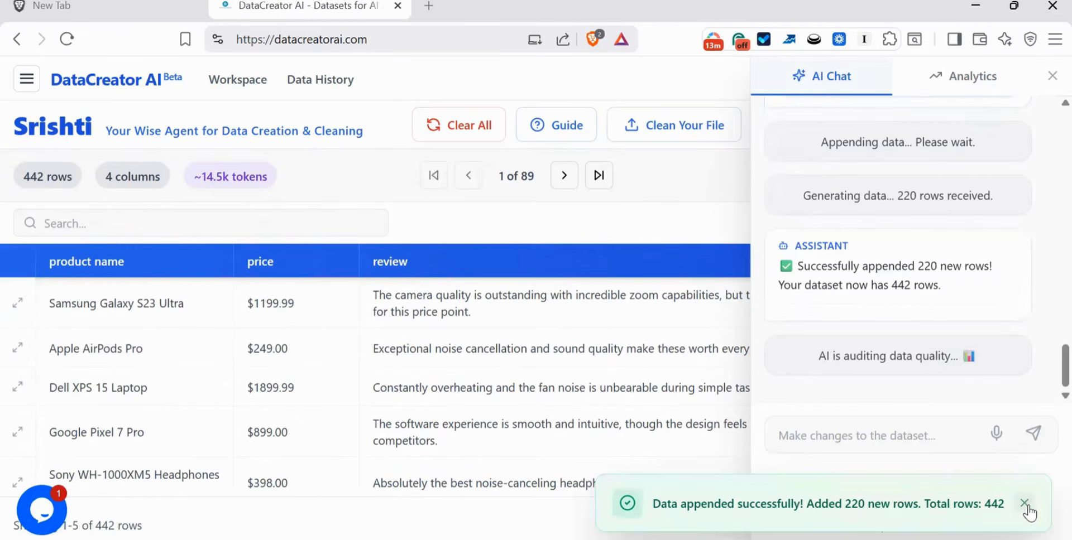
- Close the notification and browse the enlarged table, stepping backwards from the last page through the appended rows
left_click(1025, 504)
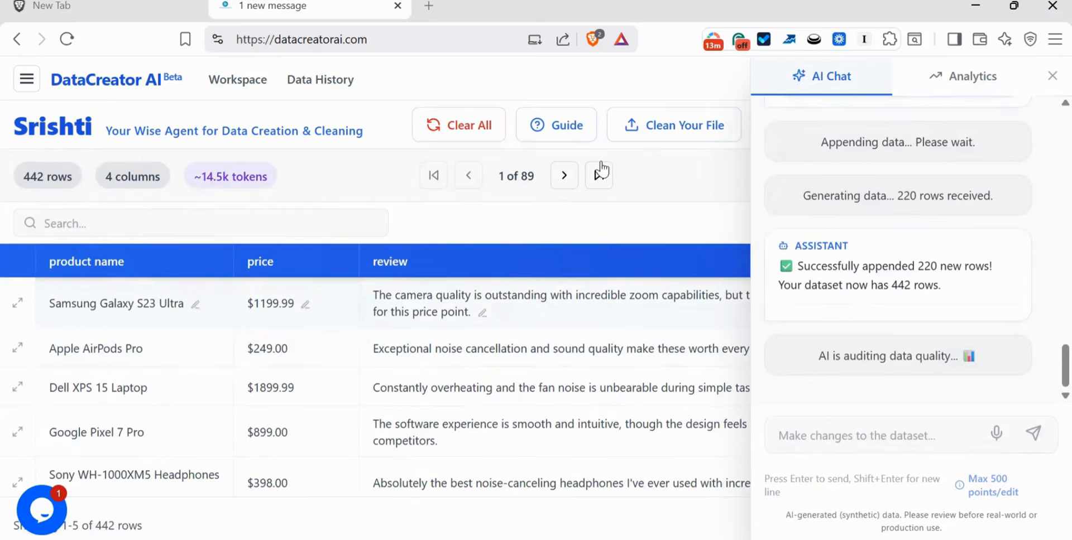
left_click(565, 176)
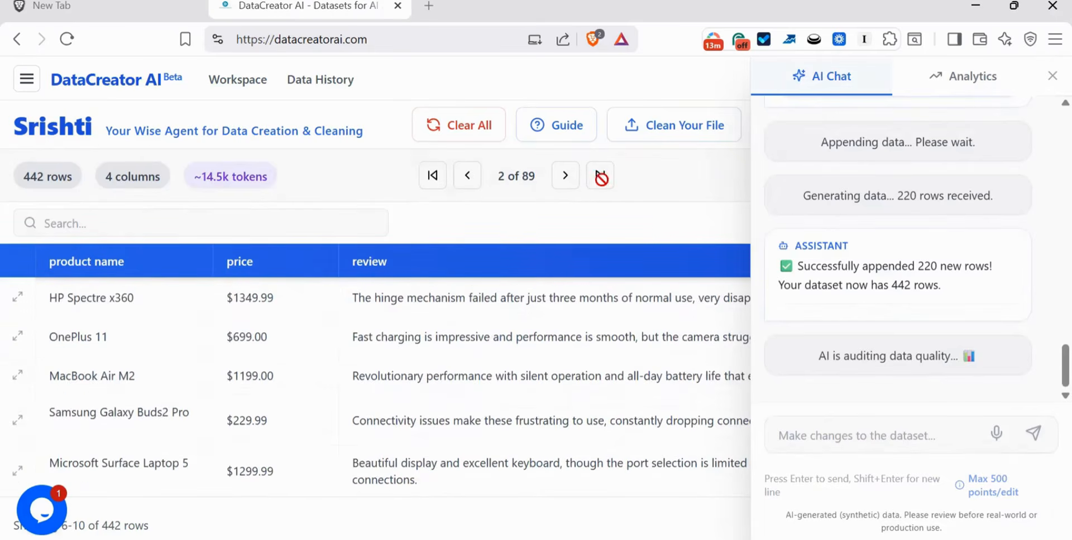
left_click(599, 175)
left_click(464, 175)
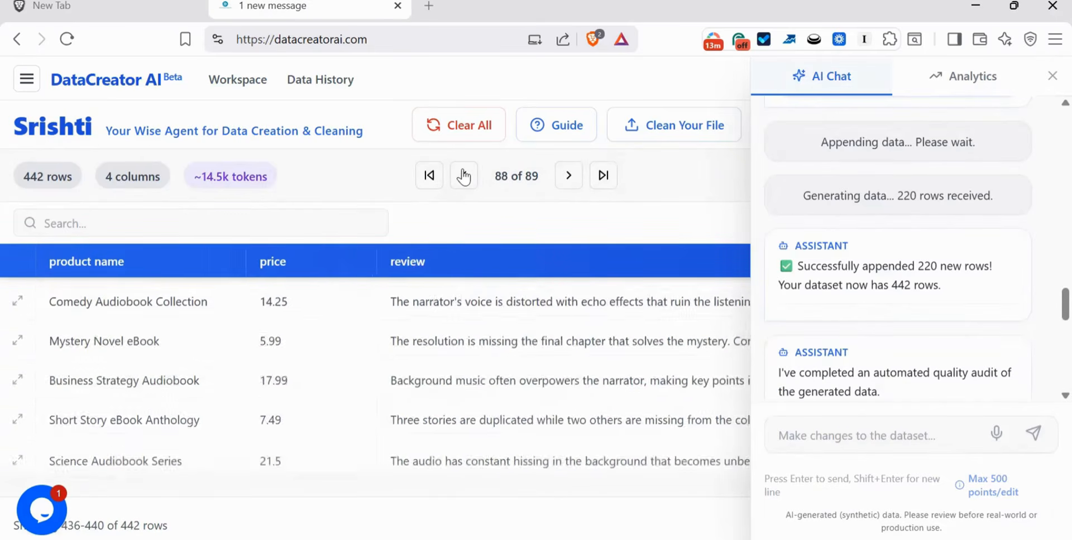
left_click(463, 175)
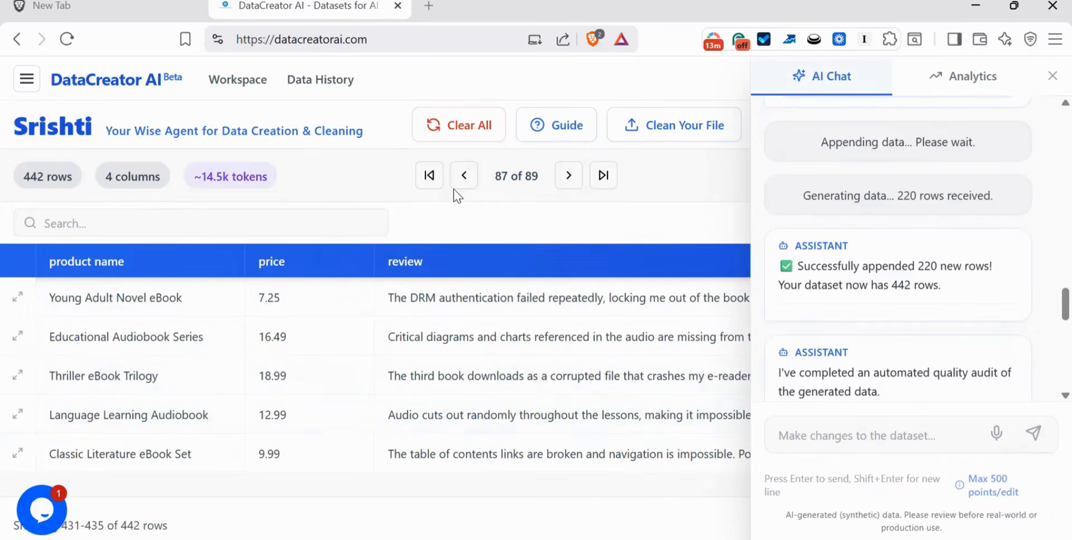
left_click(464, 176)
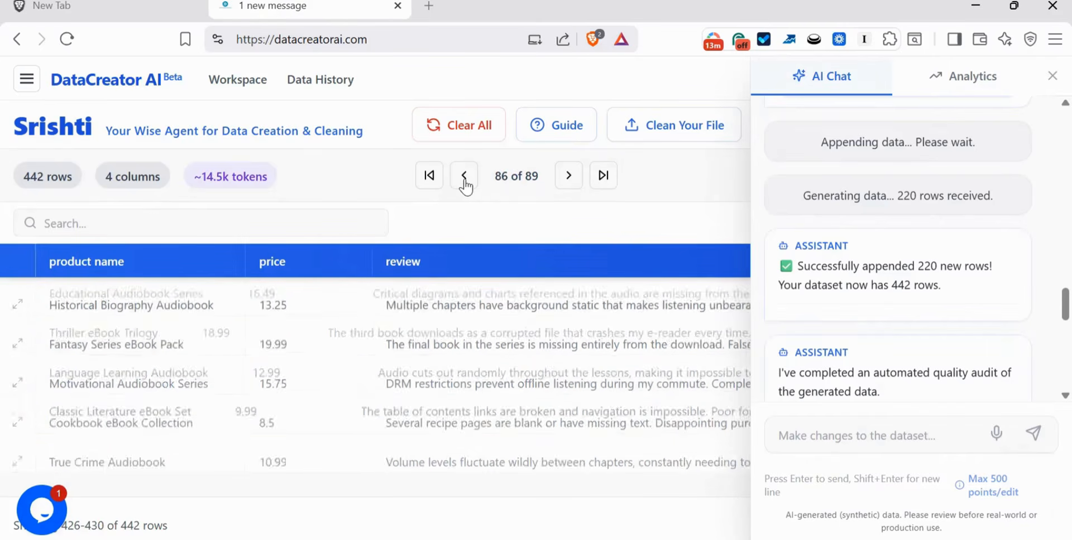
left_click(464, 176)
left_click(464, 175)
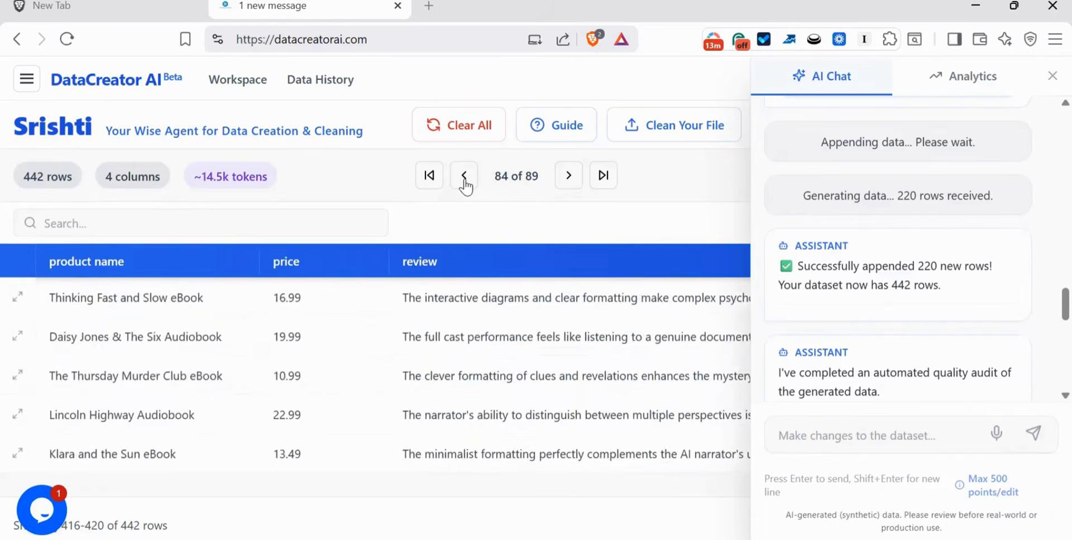
left_click(464, 176)
left_click(464, 176)
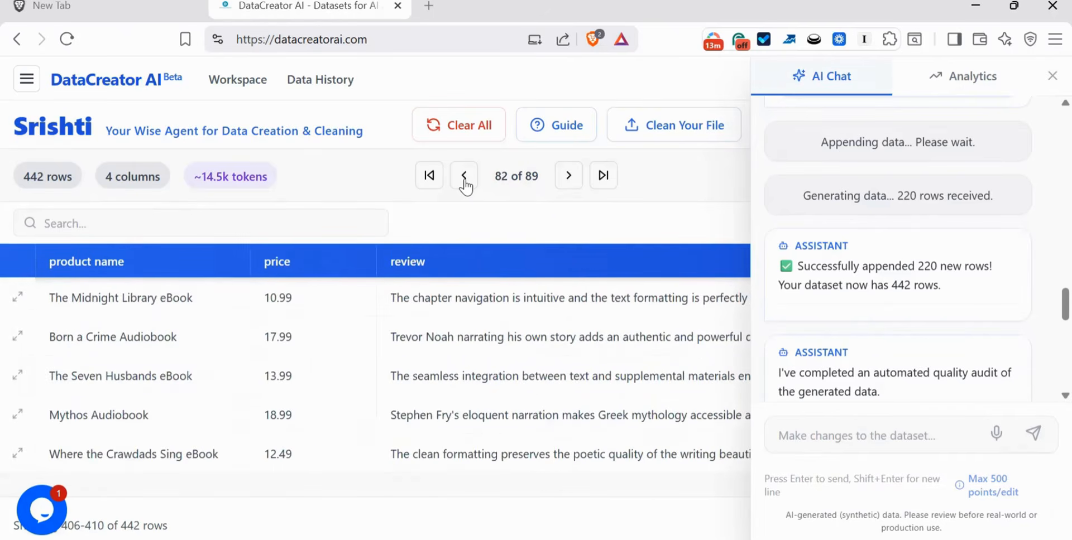
left_click(464, 176)
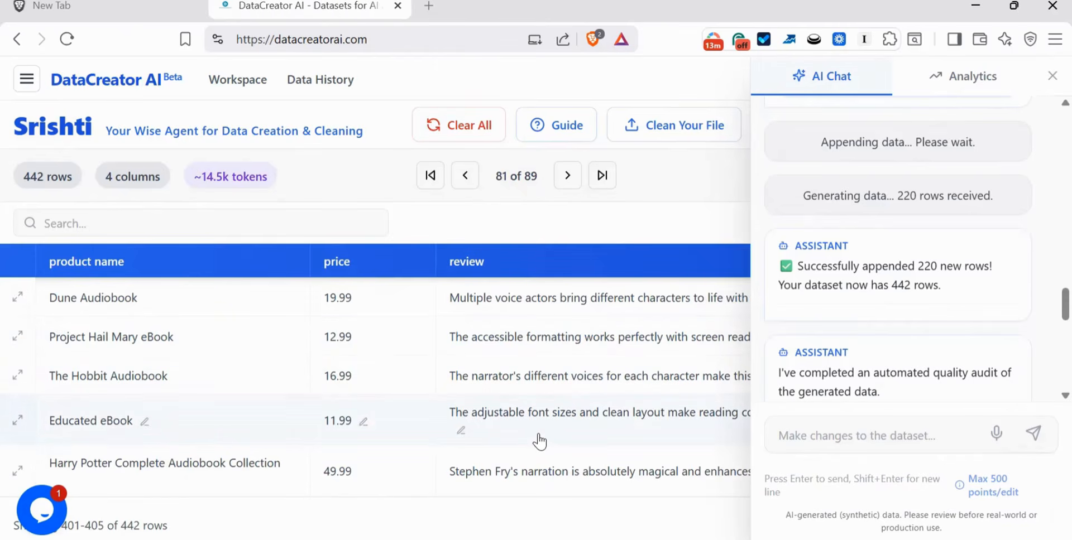
- Ask the AI assistant to remove the dollar sign from the price column
left_click(1049, 78)
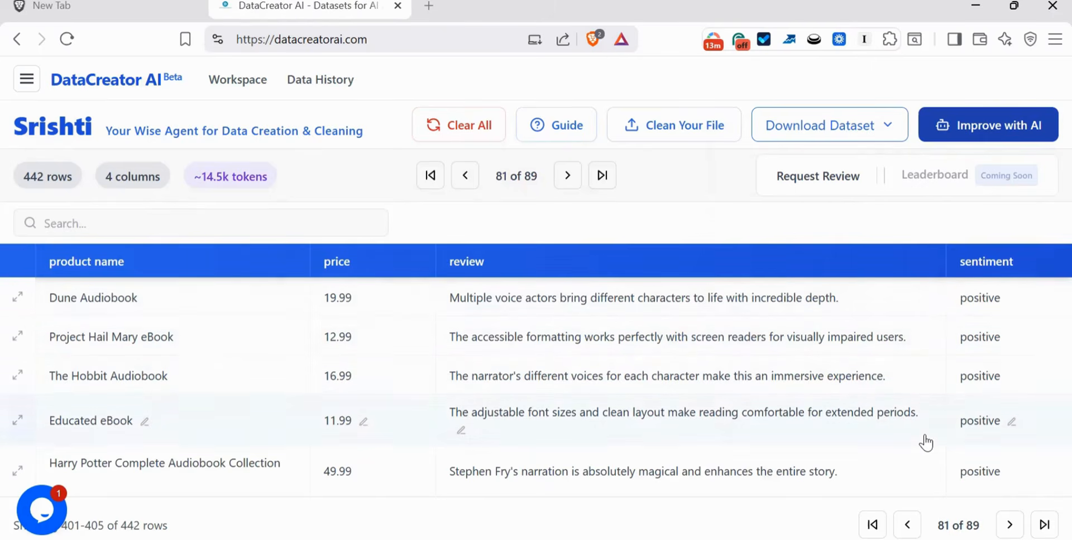
left_click(1010, 133)
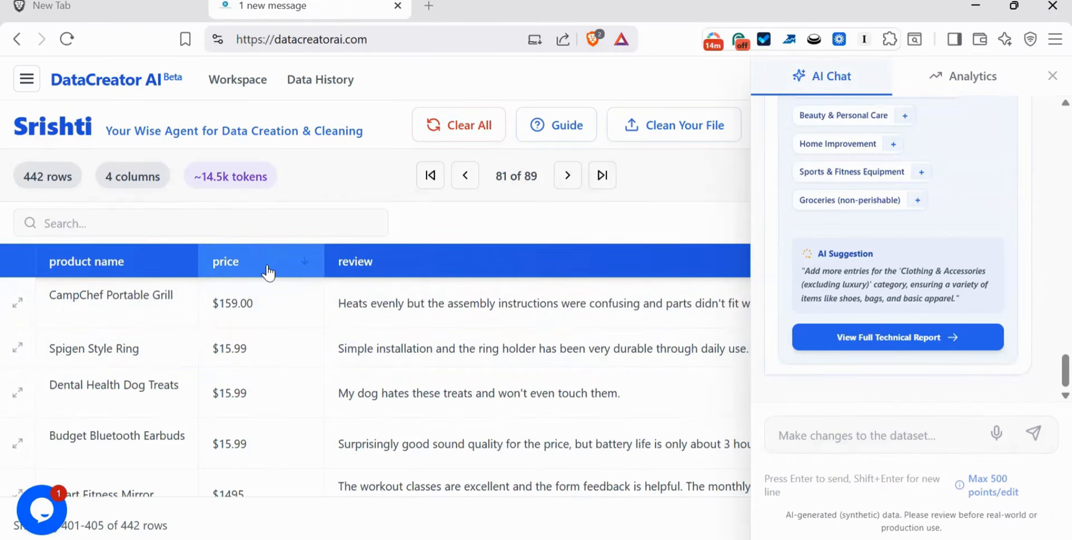
left_click(807, 432)
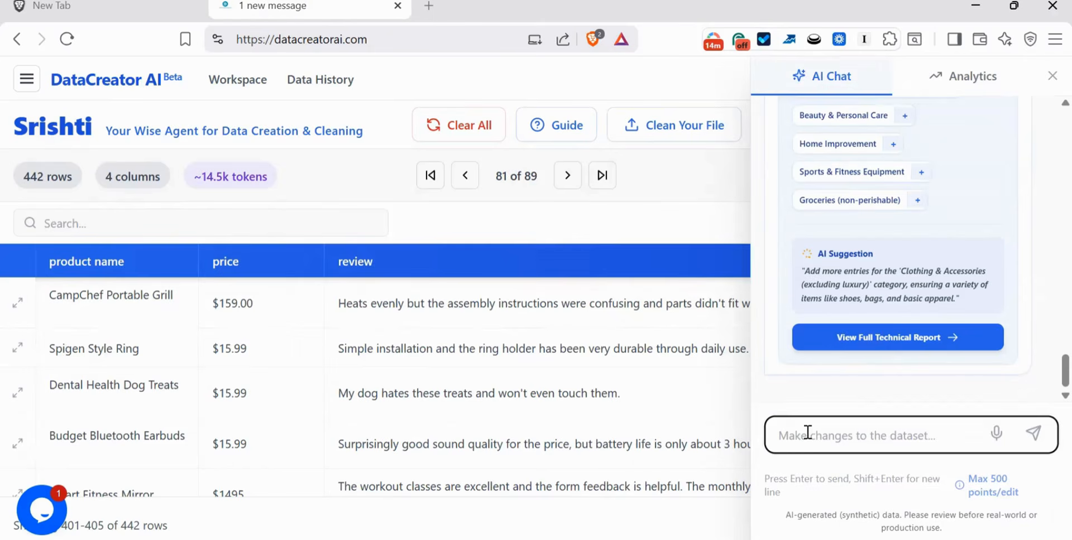
left_click(808, 433)
type("Remove")
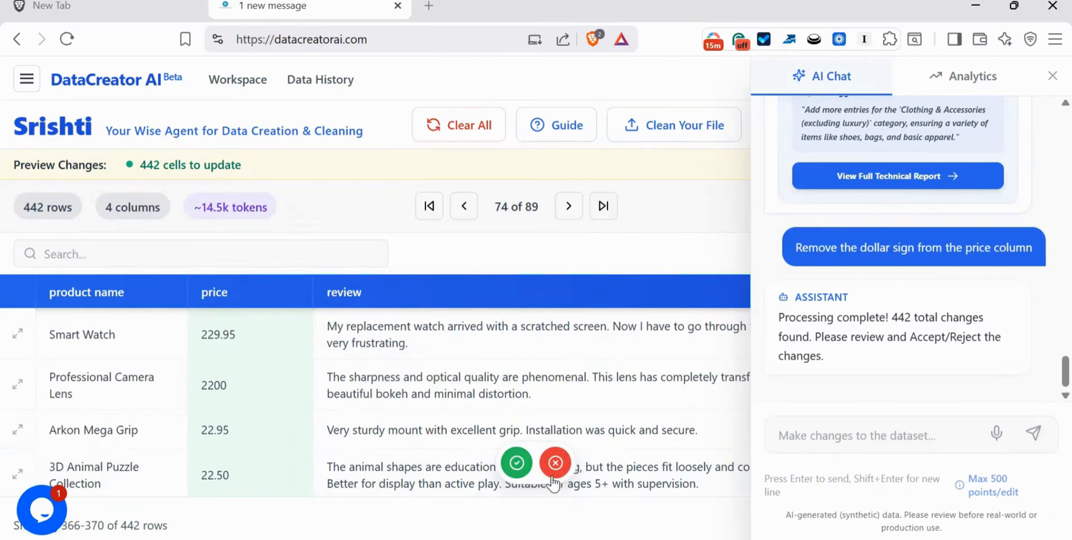
- Page through the previewed price changes and accept all of them
left_click(568, 208)
left_click(568, 208)
left_click(568, 208)
left_click(568, 208)
left_click(464, 206)
left_click(427, 207)
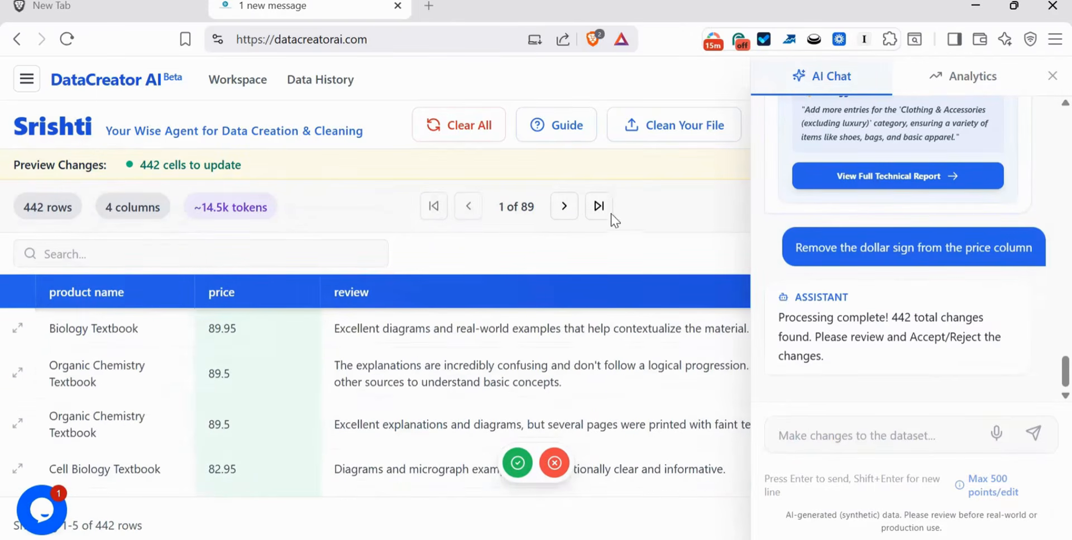
left_click(556, 211)
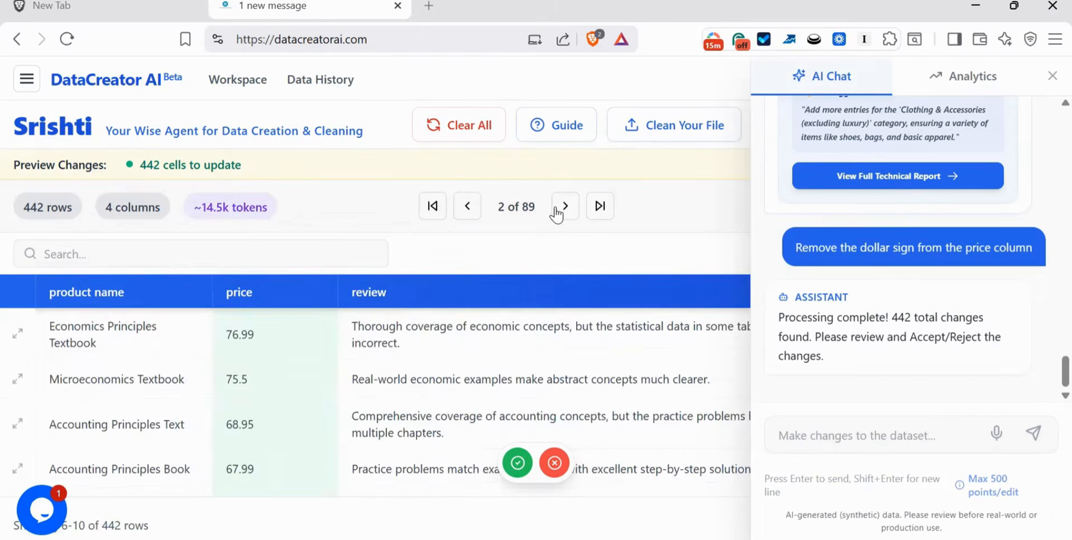
left_click(556, 211)
left_click(556, 211)
left_click(556, 211)
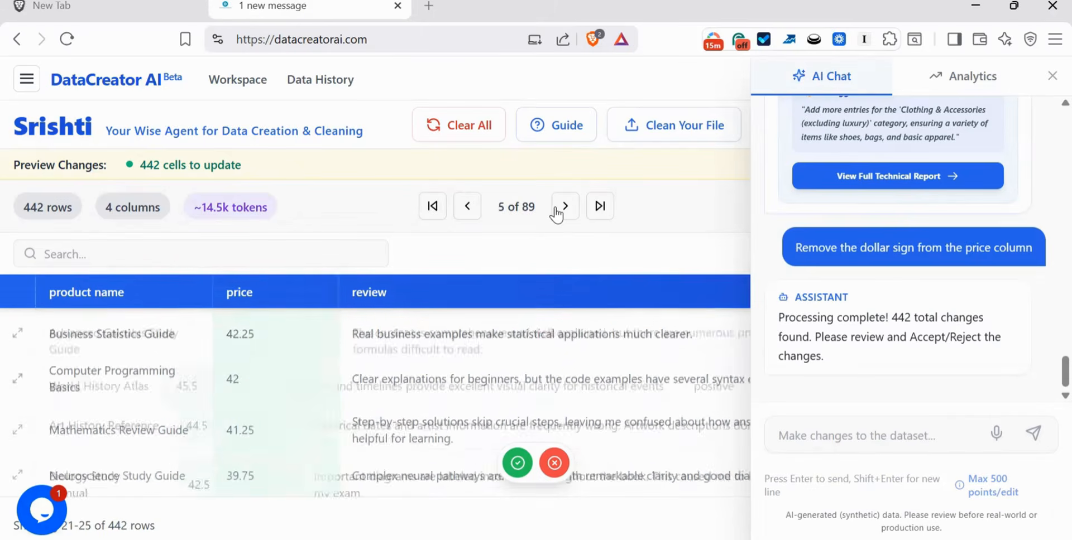
left_click(556, 211)
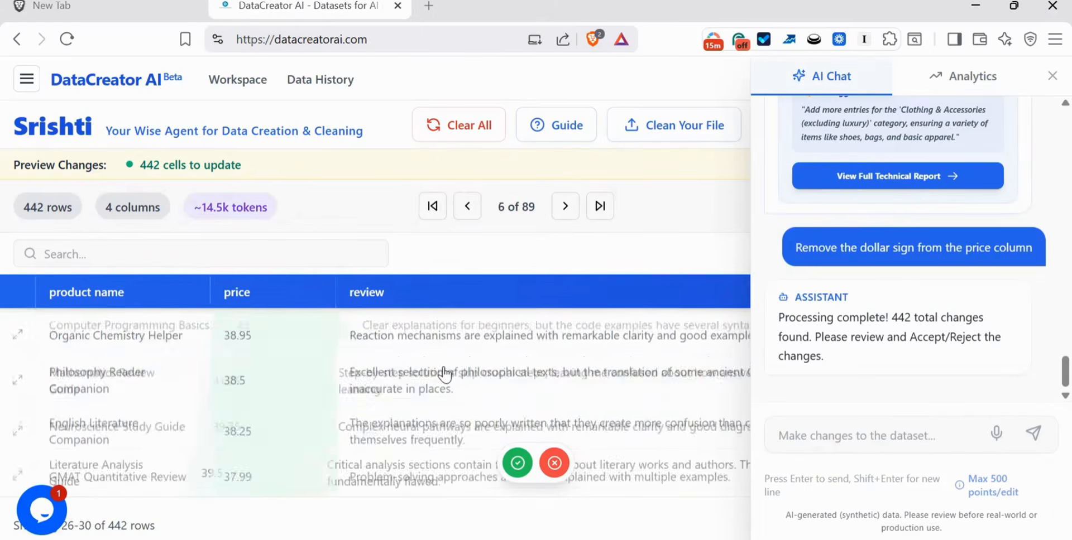
left_click(515, 472)
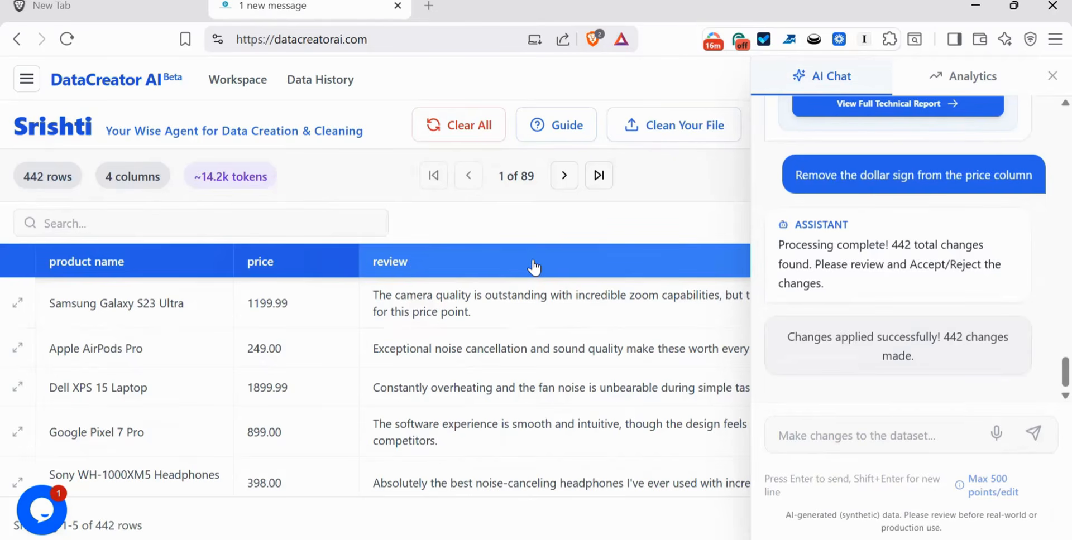
- Close the chat panel and open the dataset download formats, then dismiss them
left_click(1052, 77)
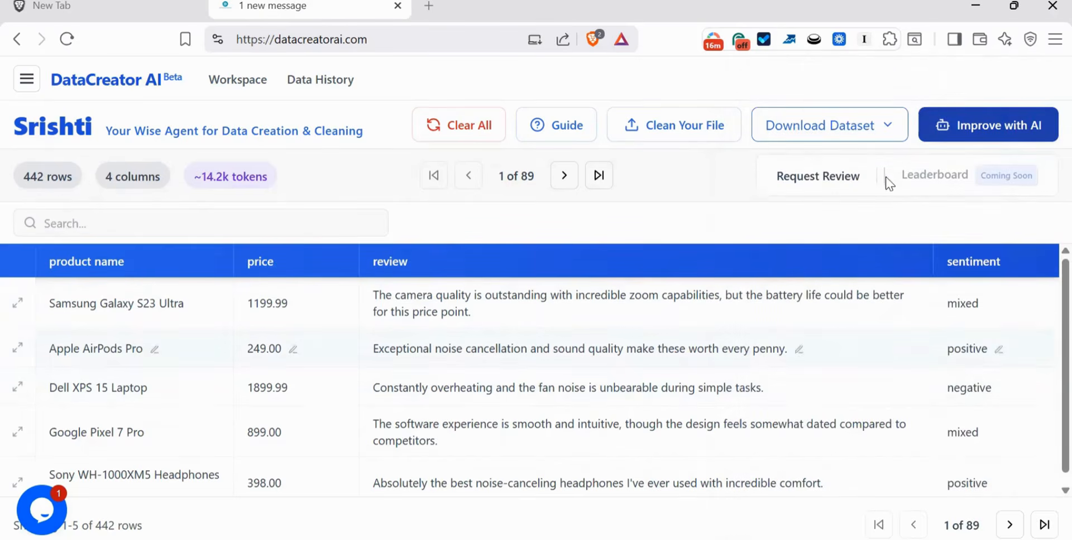
left_click(867, 132)
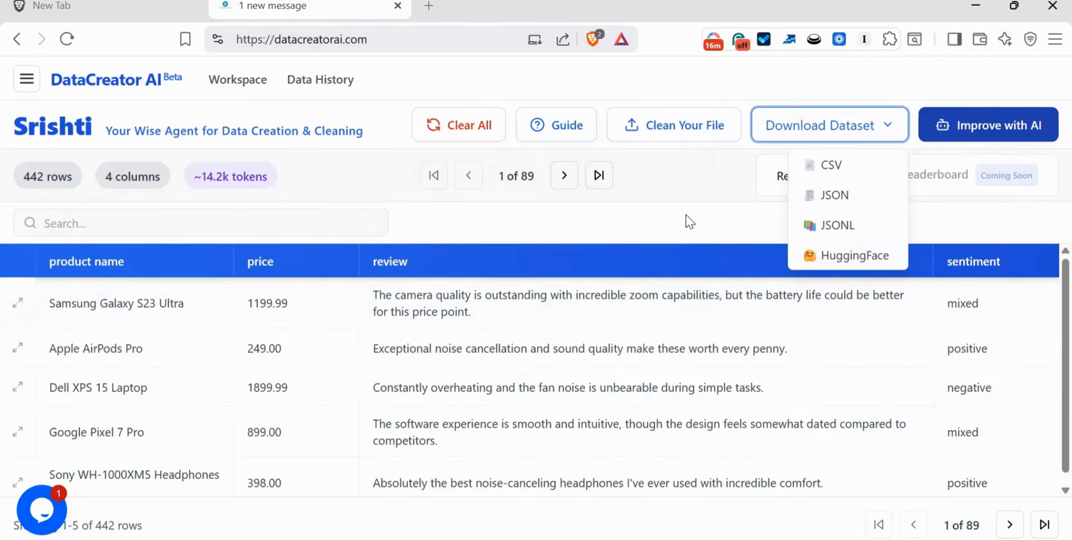
left_click(701, 225)
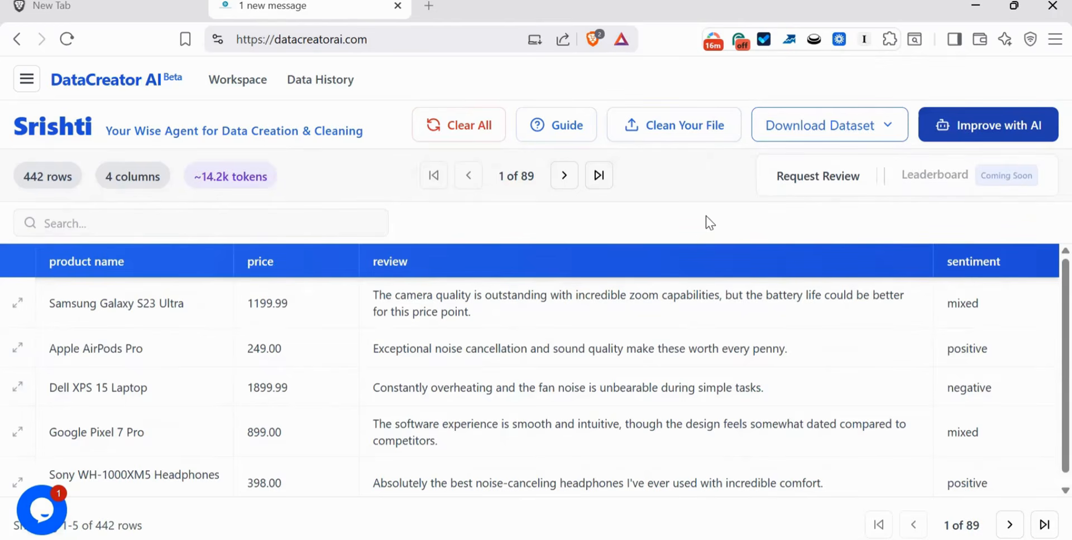
- Clear the session and start a new data generation in the Chat Data output format
left_click(474, 124)
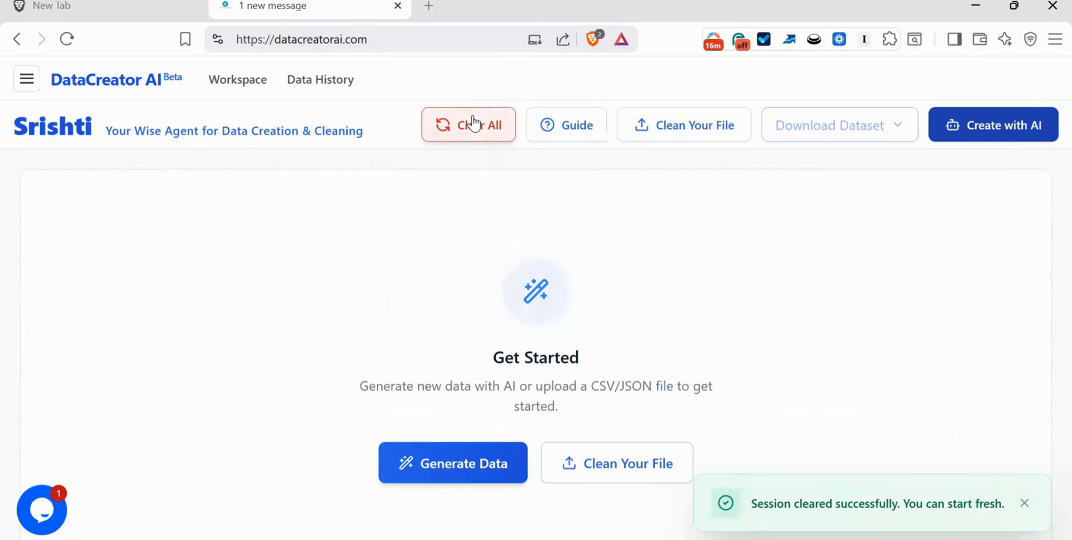
left_click(444, 455)
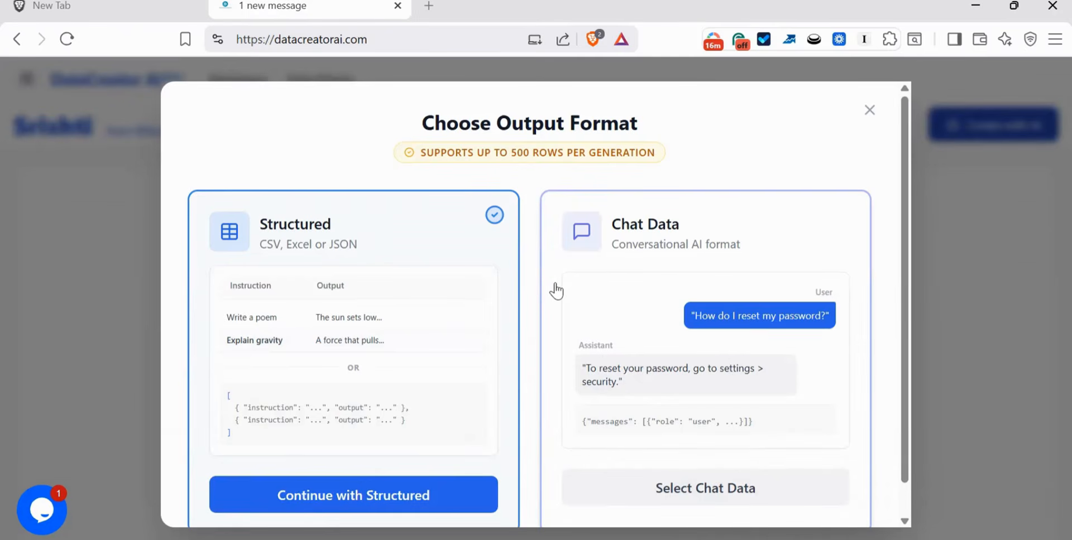
left_click(747, 313)
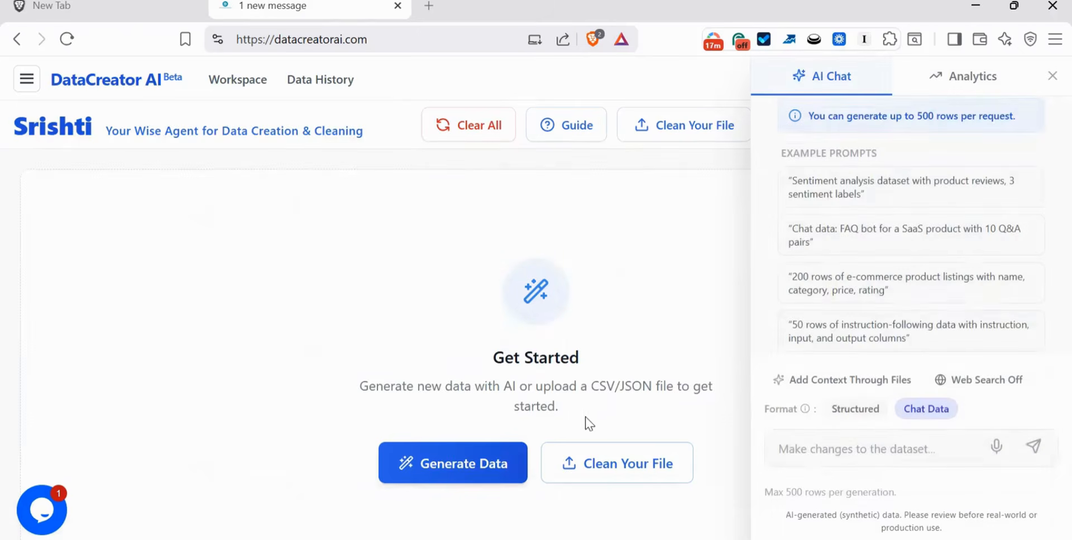
left_click(902, 455)
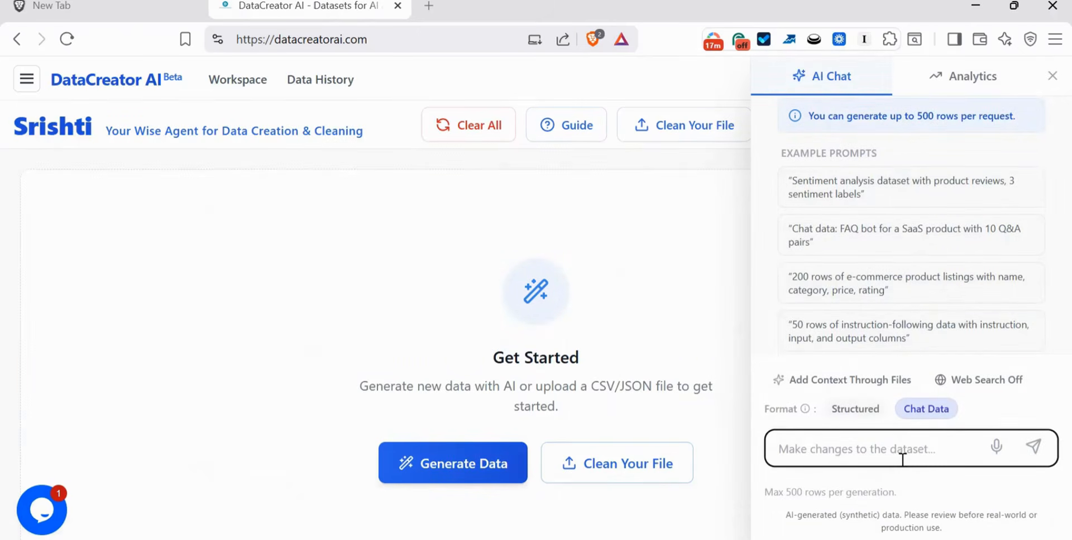
- Ask the assistant to generate 200 user and assistant conversations for a customer service bot of an e-commerce app selling clothes and cosmetics
type("Ge")
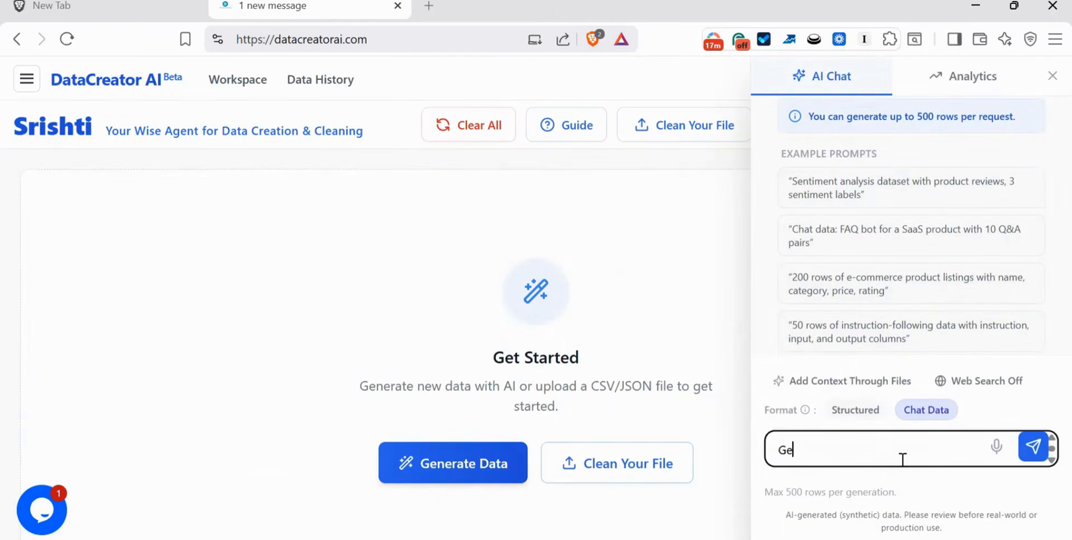
type("nerate user and assistant ")
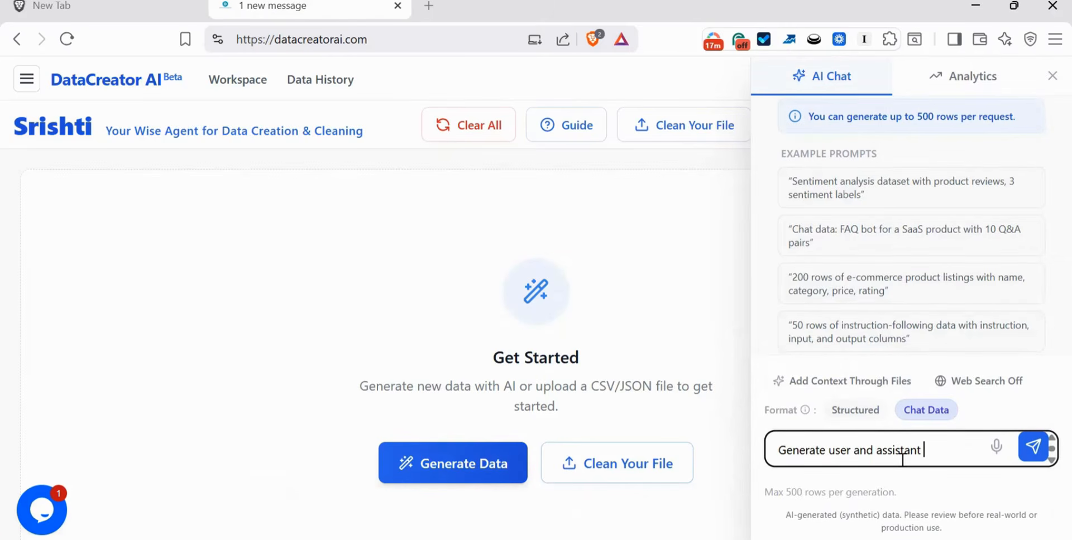
type("conversations")
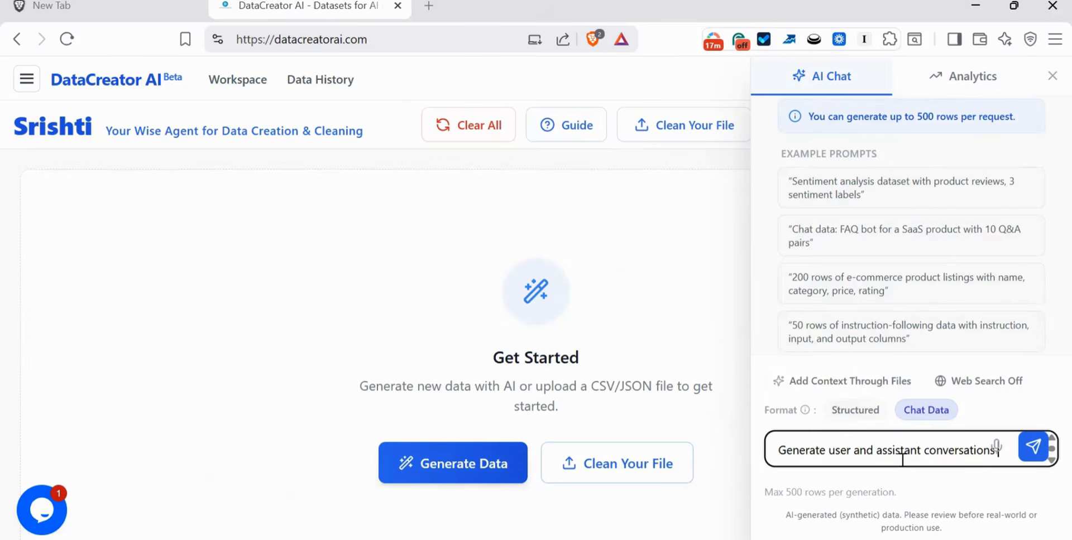
type(" to build a cust")
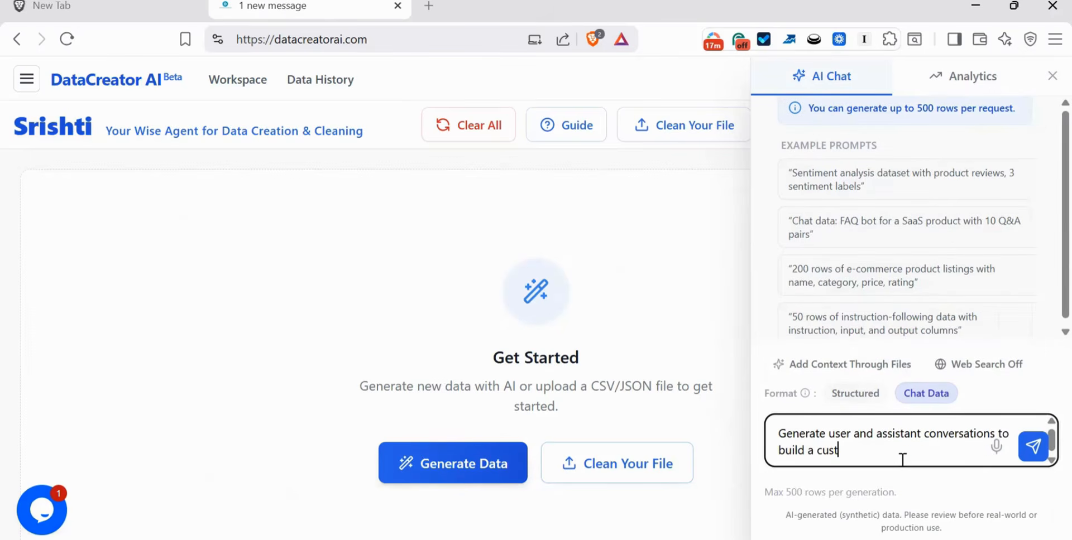
type("omer se")
type("rvice bot for an ")
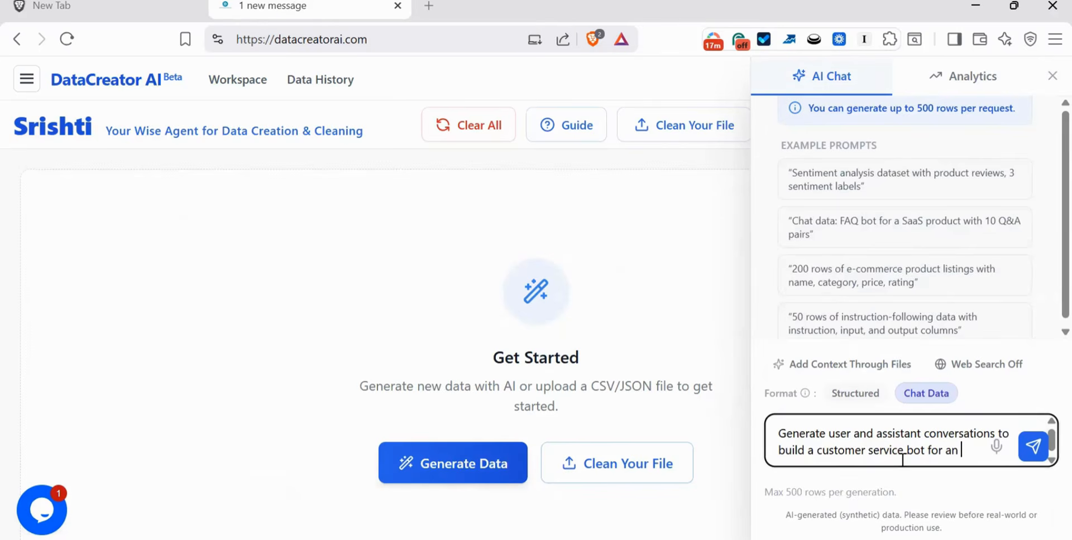
type("e-commer")
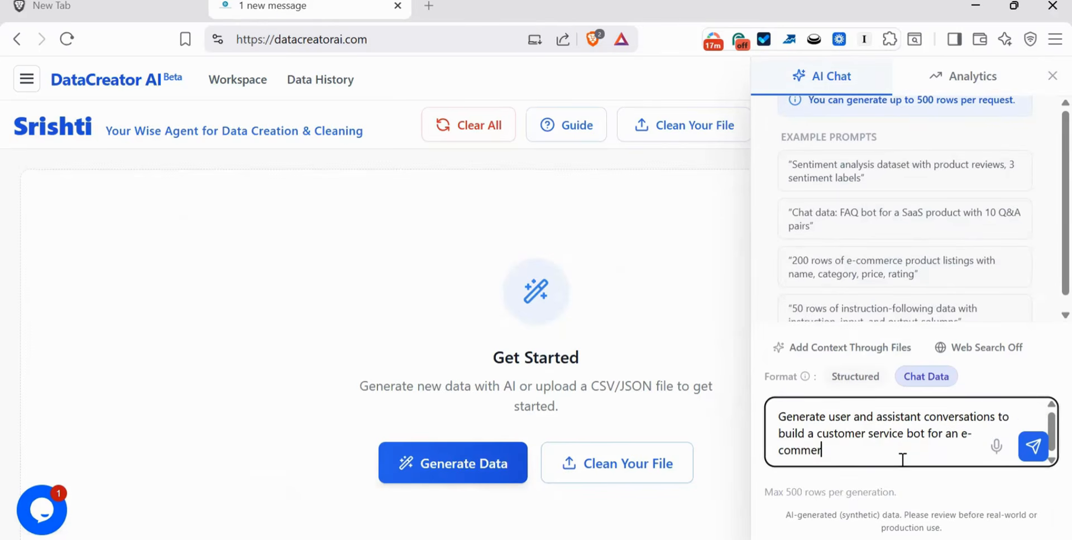
type("ce app that sells clot")
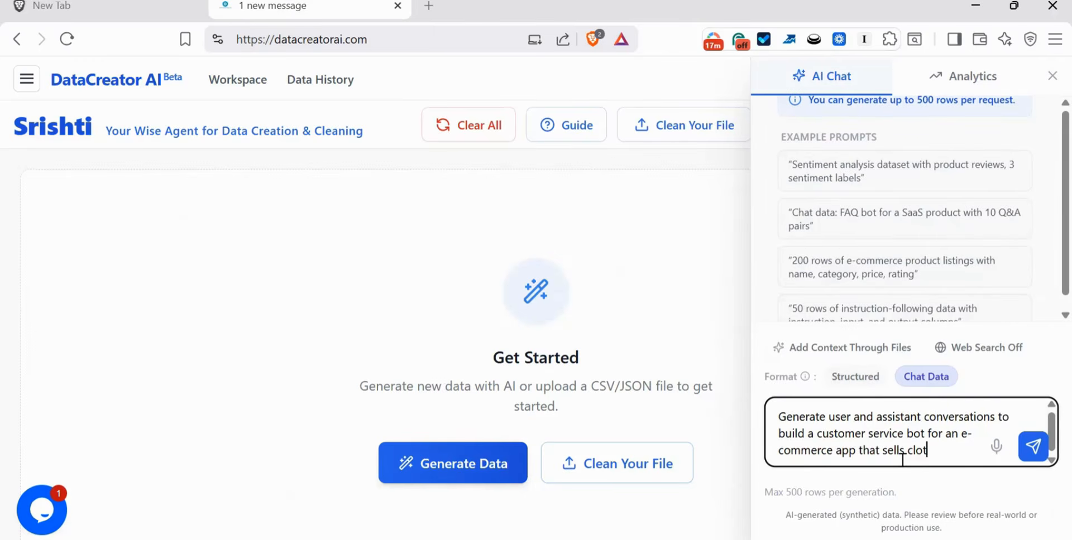
type("hes and ")
type("cosm")
type("etics")
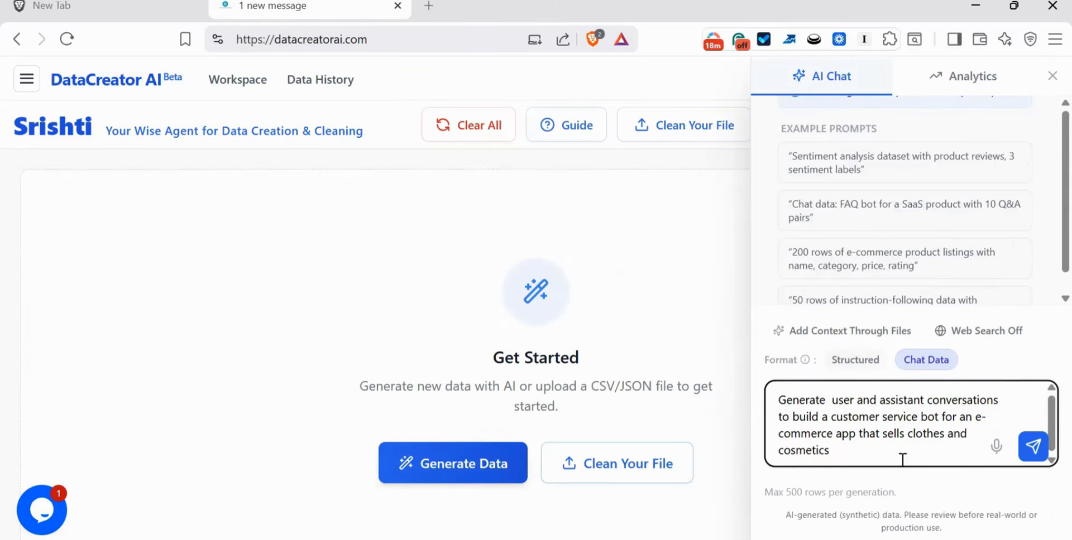
type(" 200")
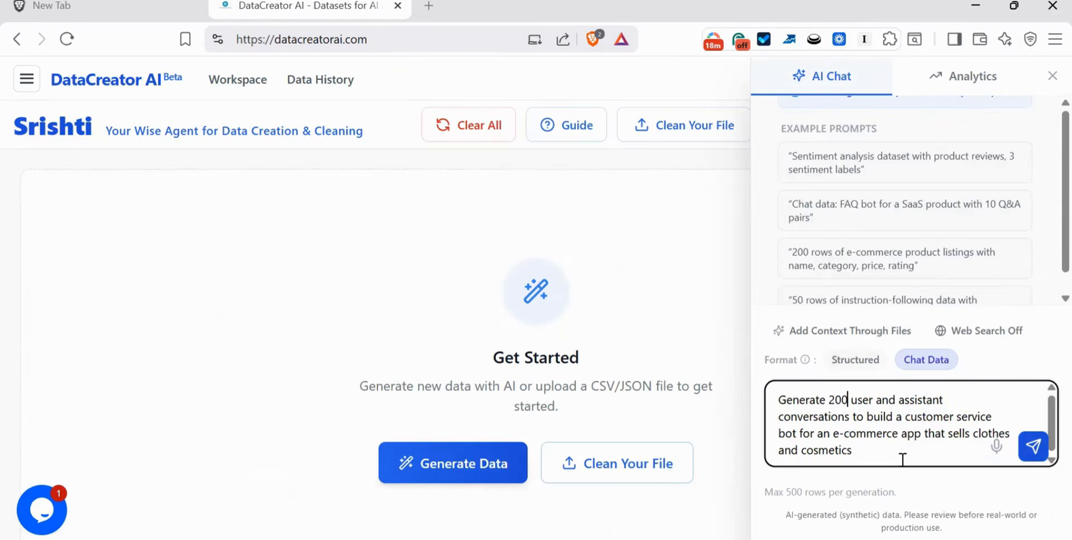
left_click(1033, 447)
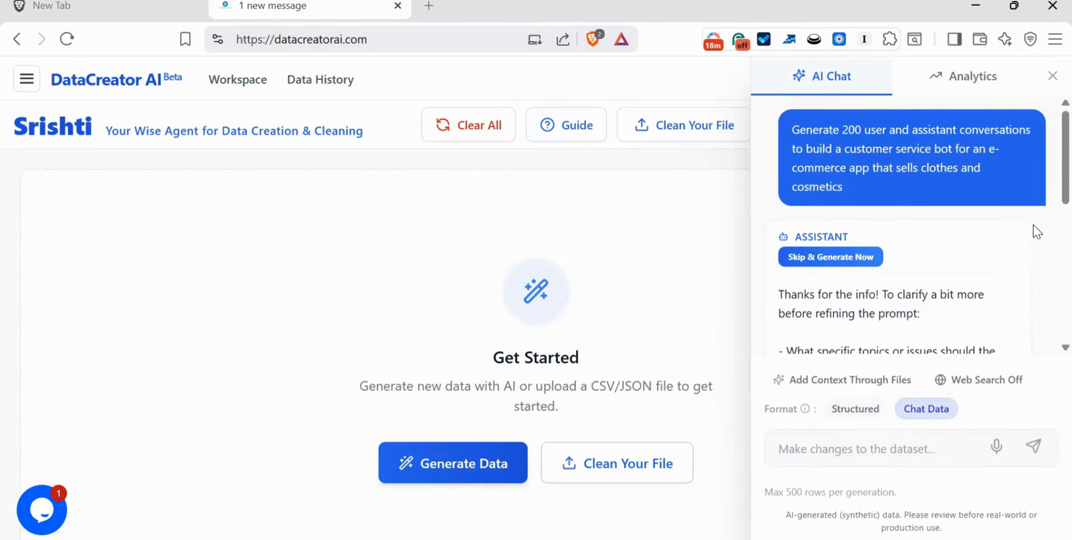
- Read through the assistant's clarifying questions about the requested conversation dataset
scroll(1041, 268, "down", 5)
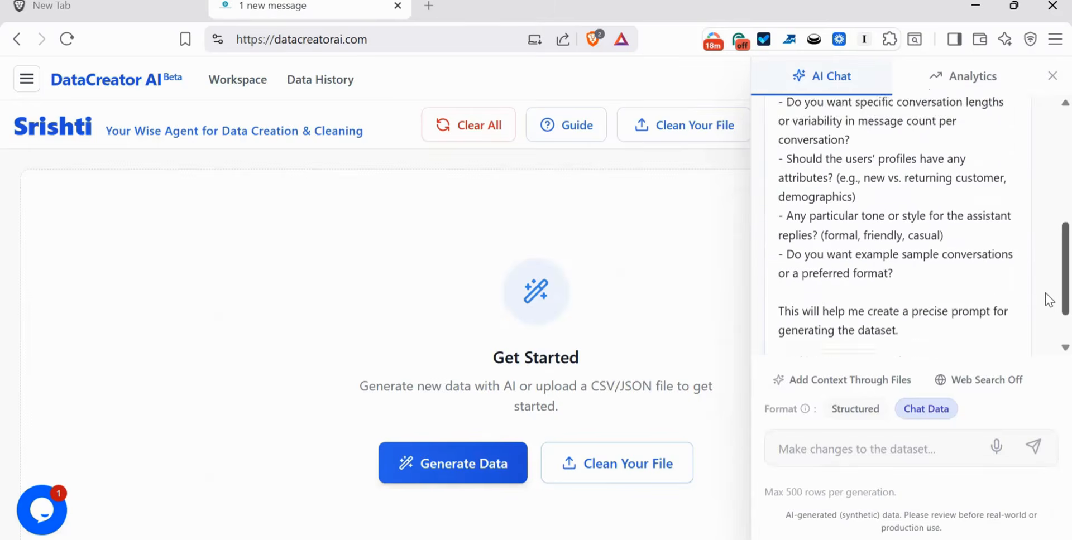
scroll(1045, 343, "up", 10)
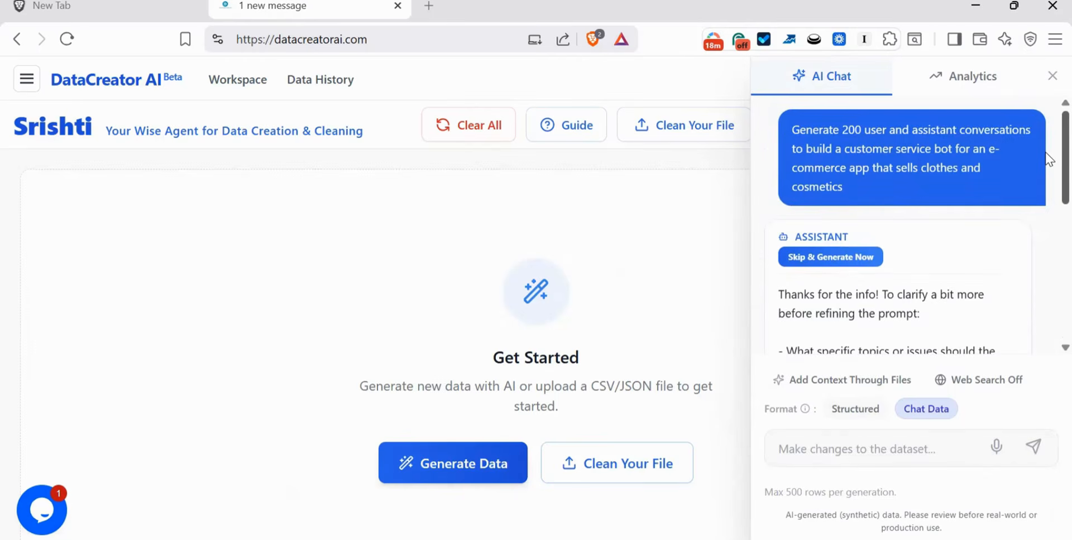
scroll(1049, 156, "down", 4)
scroll(1047, 280, "down", 3)
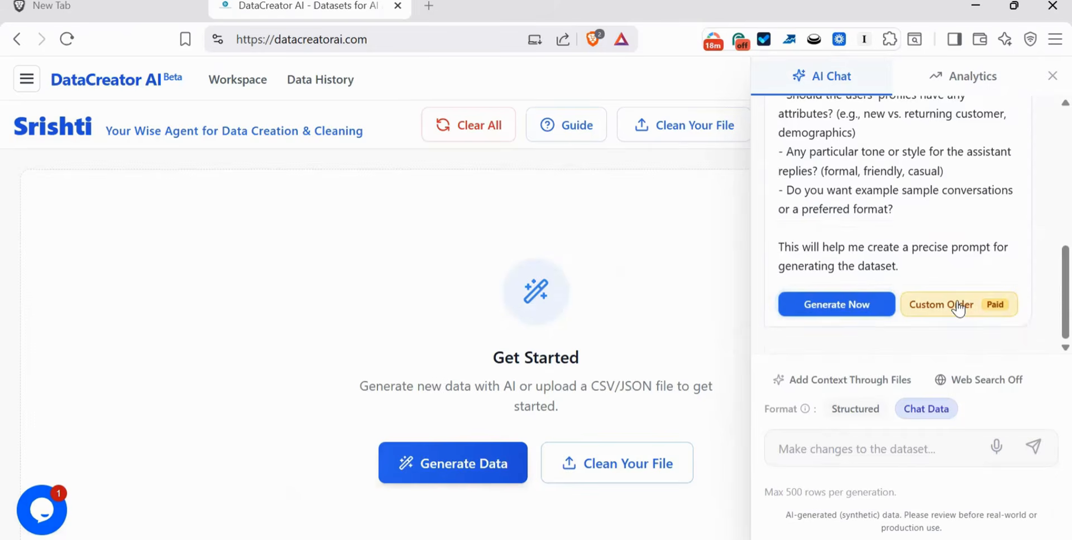
scroll(1045, 296, "up", 5)
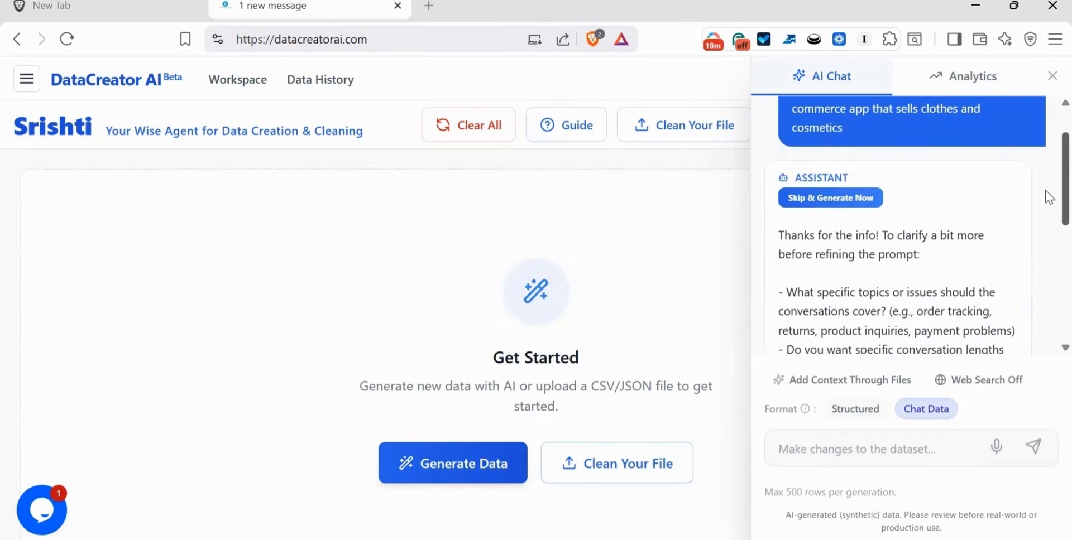
scroll(1045, 190, "up", 2)
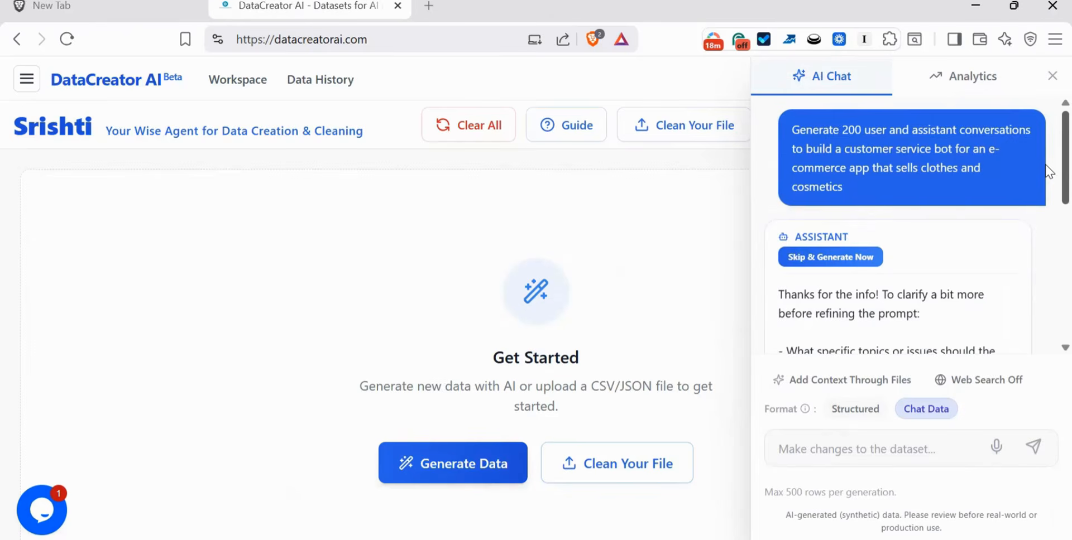
scroll(1045, 210, "down", 5)
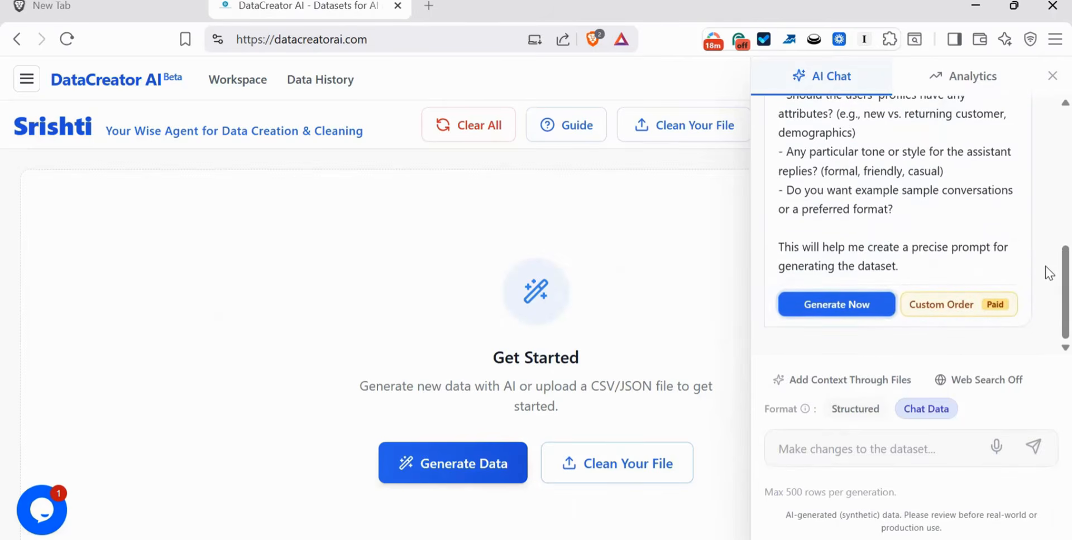
scroll(1045, 268, "up", 8)
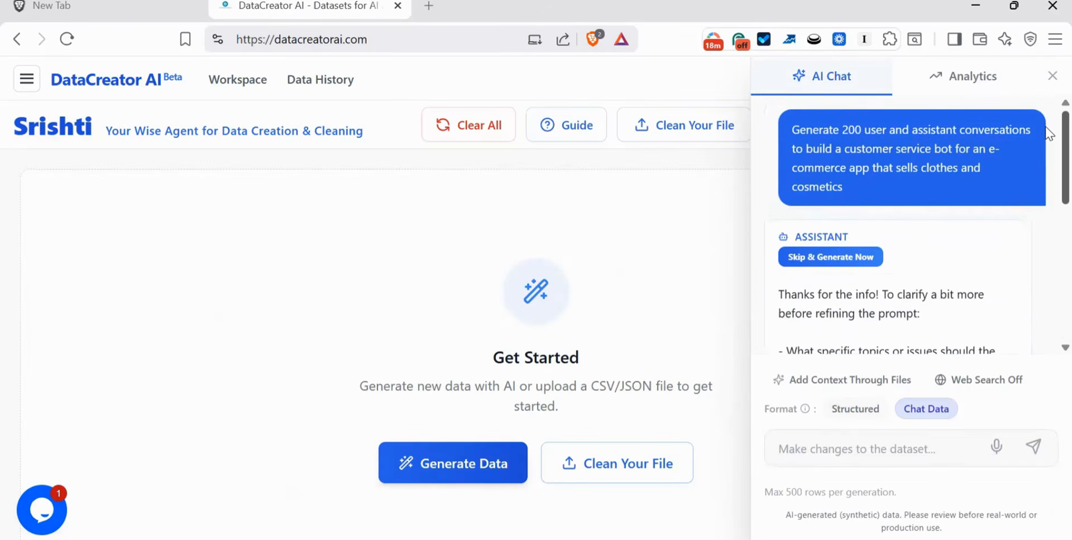
scroll(1047, 131, "down", 6)
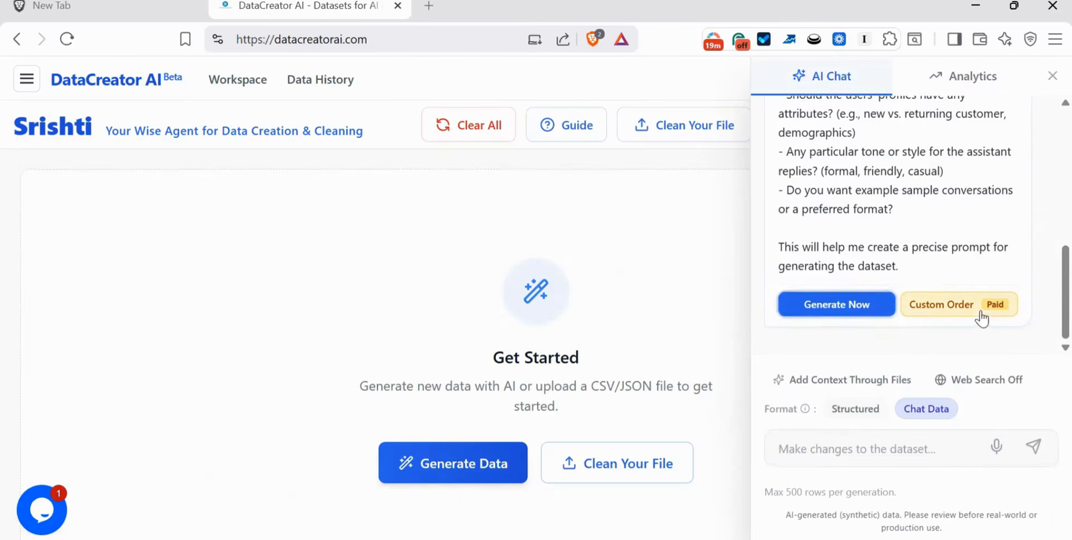
scroll(1045, 210, "up", 6)
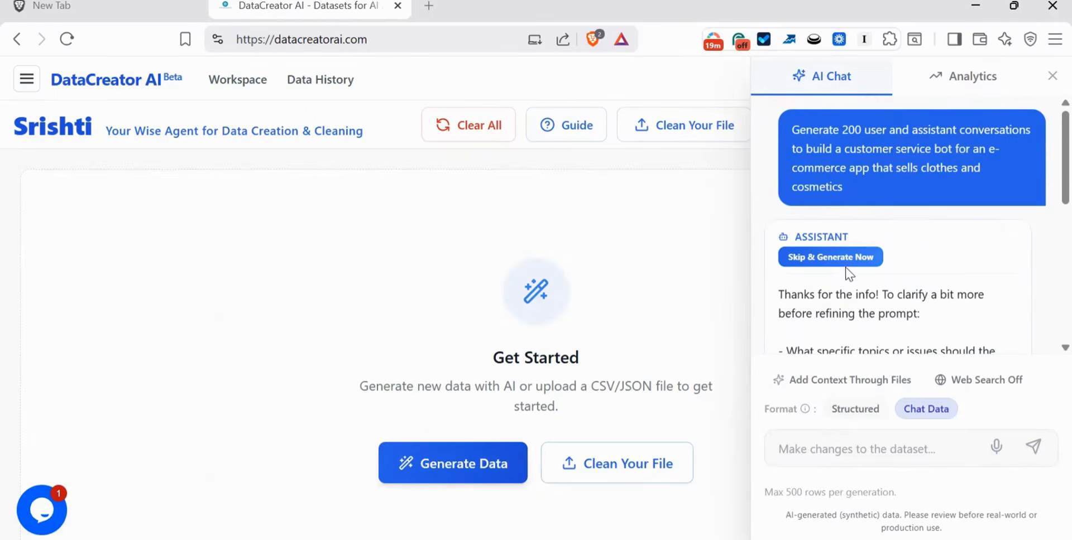
- Skip the clarifying questions to generate the conversations immediately, and close the chat panel
left_click(835, 259)
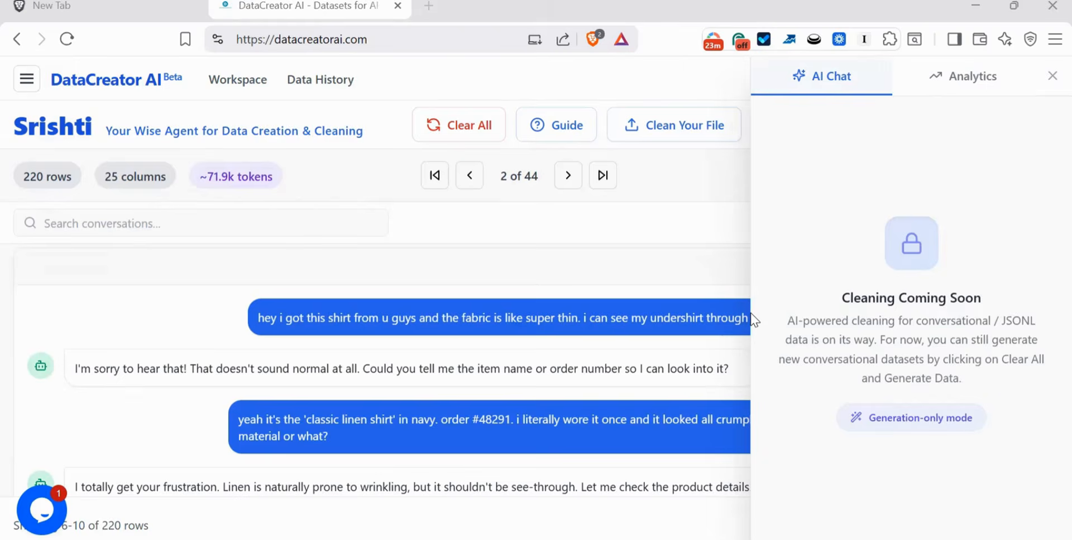
left_click(1052, 77)
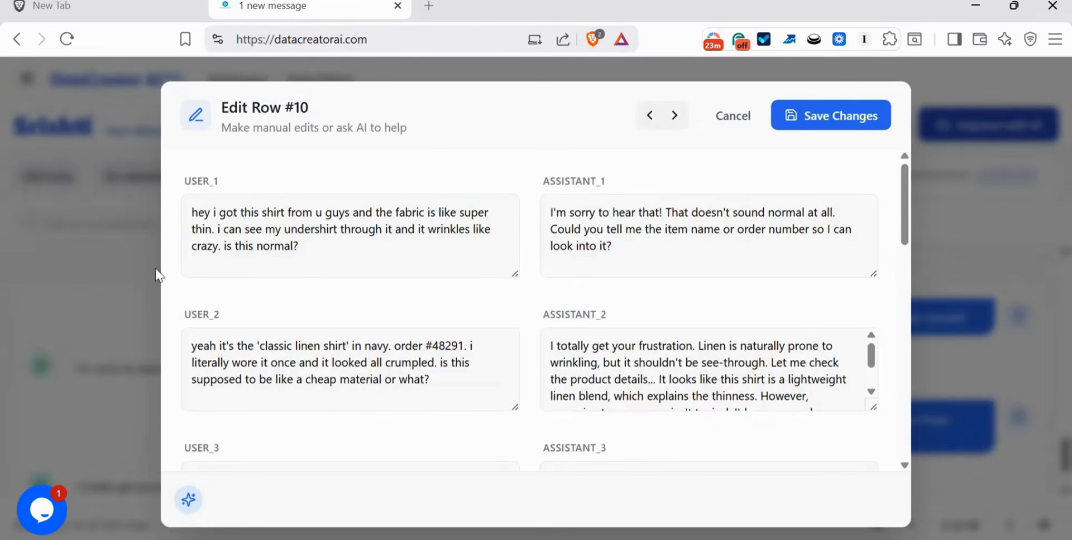
- Examine the user and assistant turns of rows 10 and 11 in the row editor, then close it
left_click(720, 116)
left_click(66, 267)
scroll(906, 309, "down", 5)
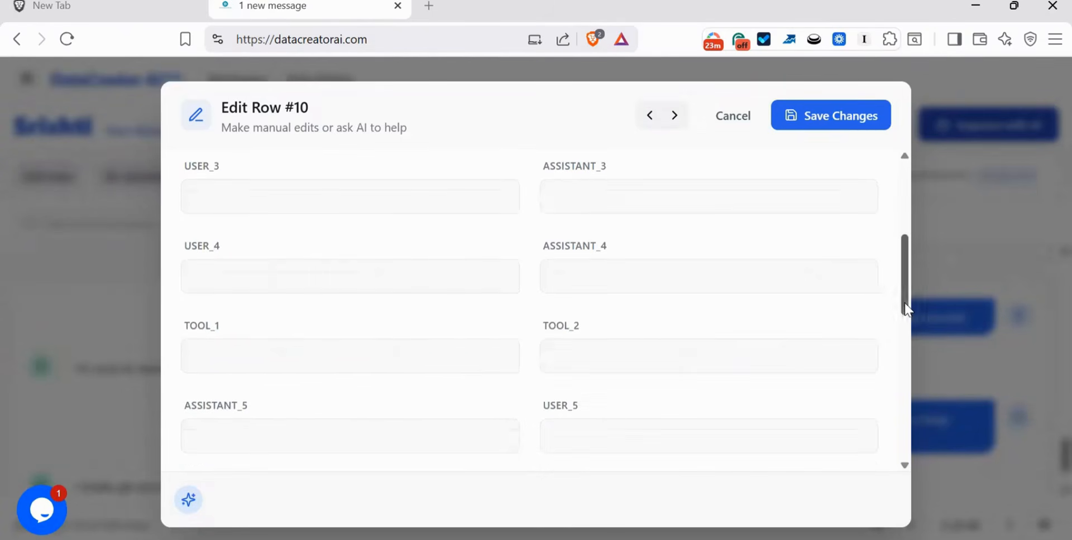
left_click_drag(902, 296, 894, 198)
left_click(744, 230)
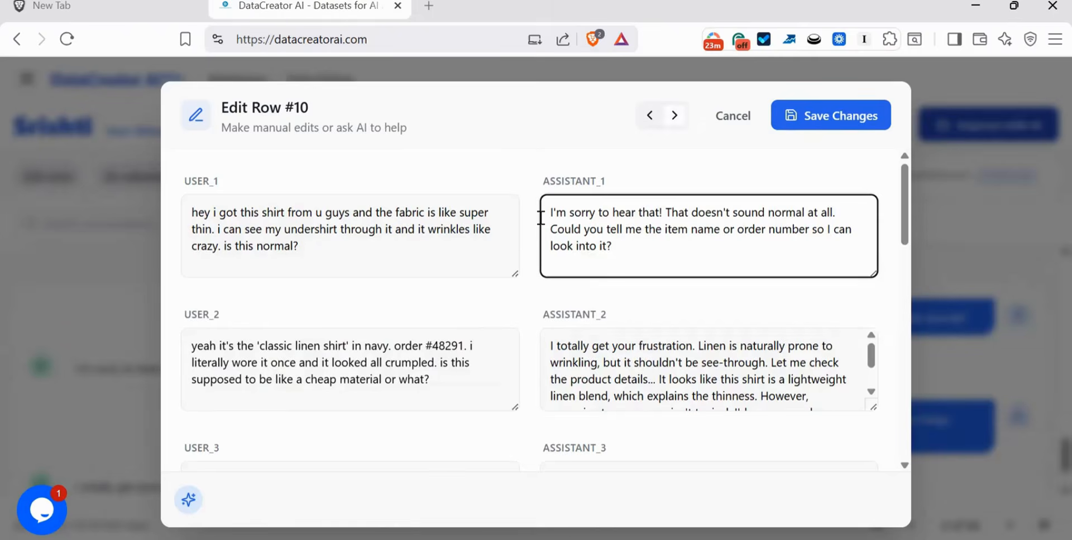
left_click(674, 116)
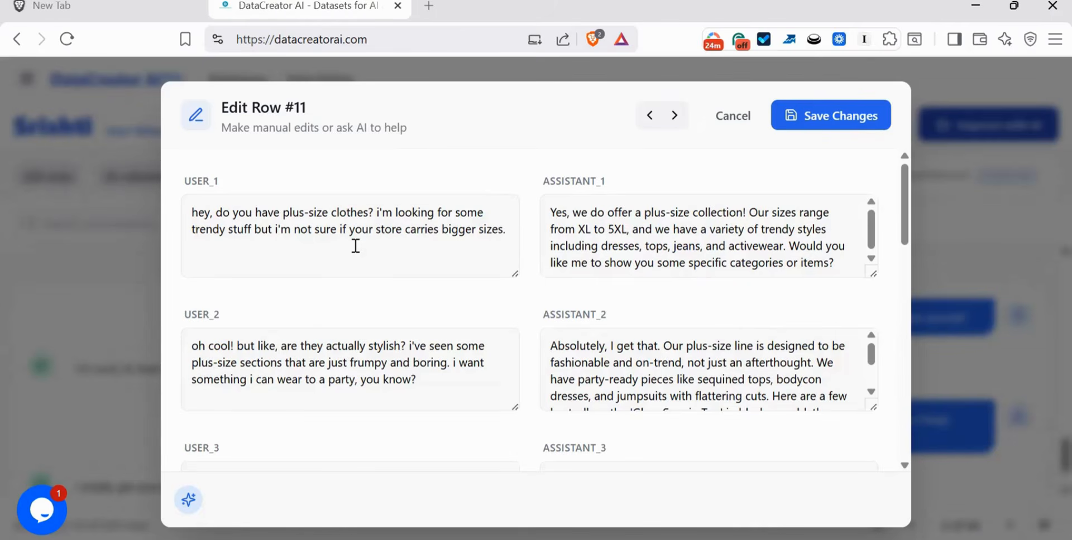
left_click(666, 246)
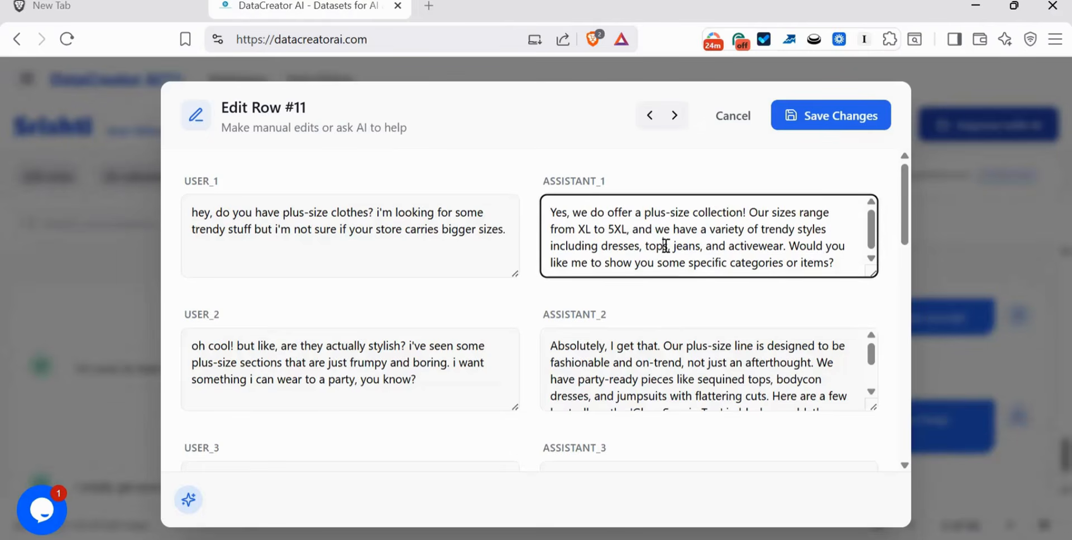
key("Escape")
key("Escape")
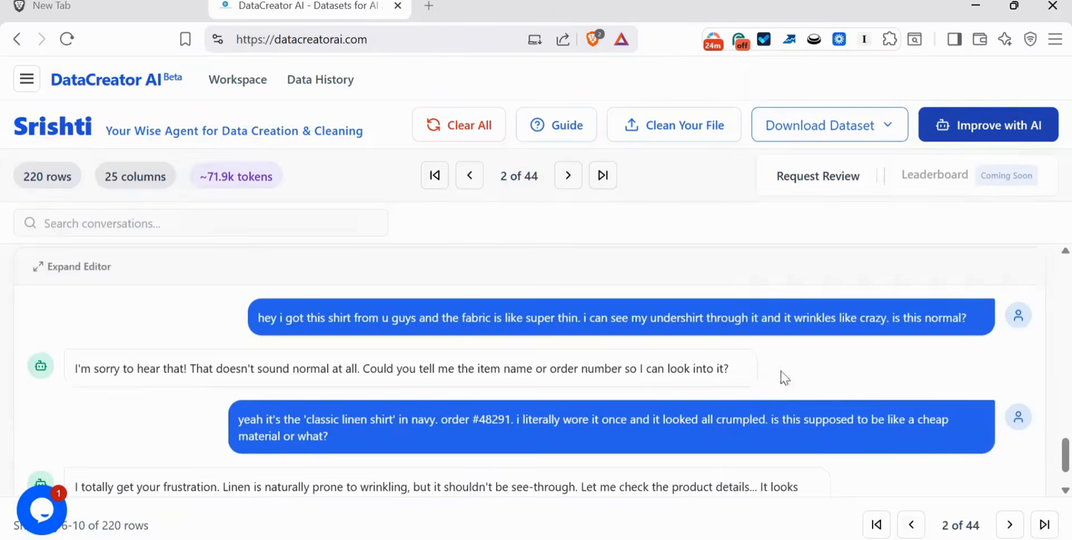
- Download the conversation dataset as a JSONL file
scroll(1045, 350, "up", 10)
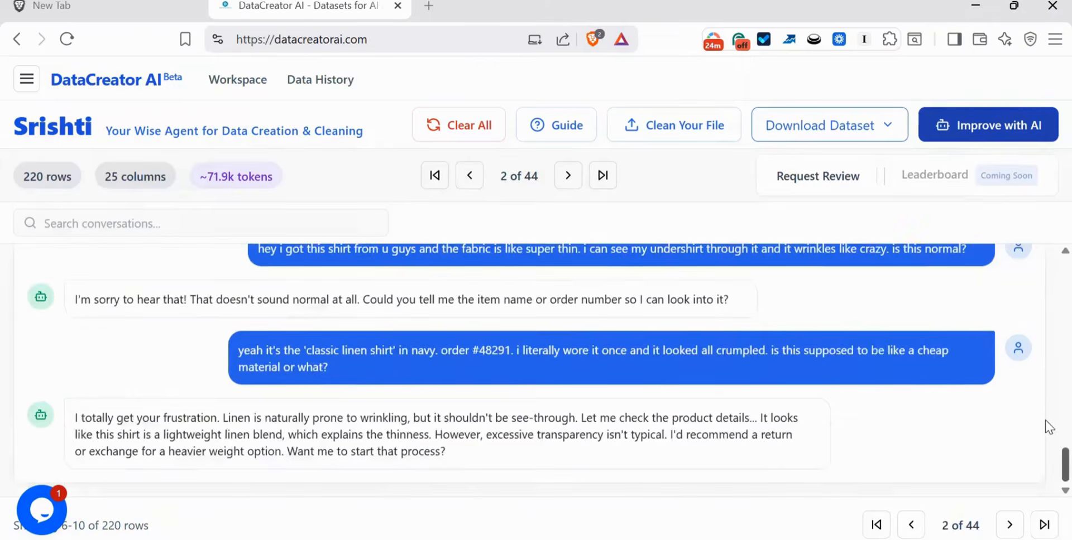
scroll(1045, 327, "up", 5)
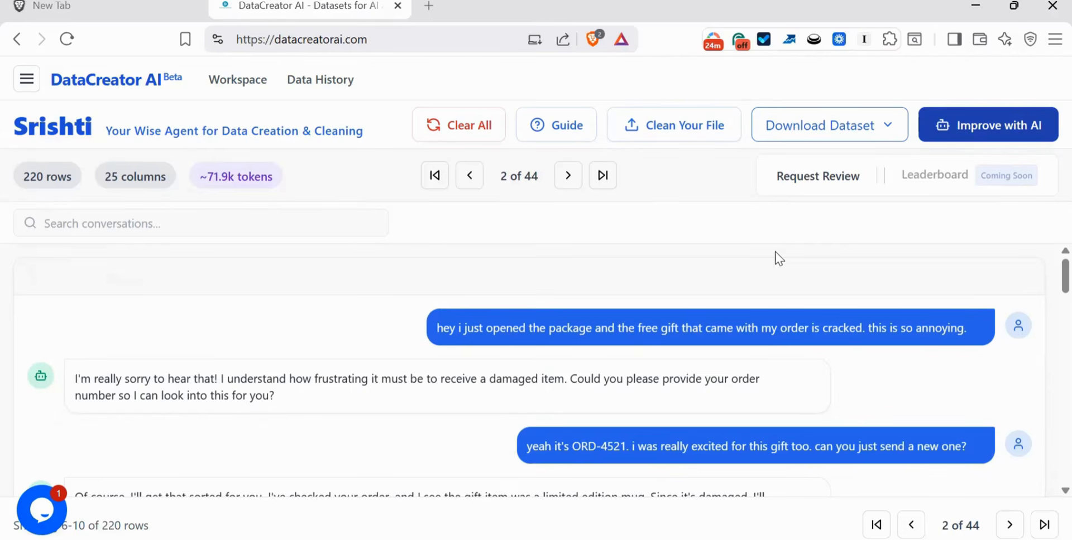
left_click(832, 125)
left_click(832, 225)
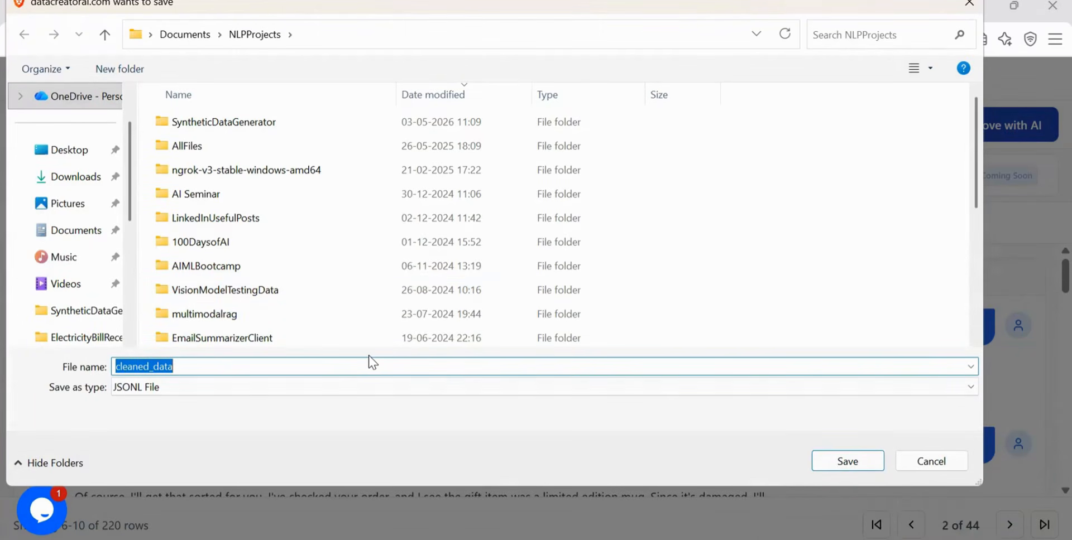
key("BackSpace")
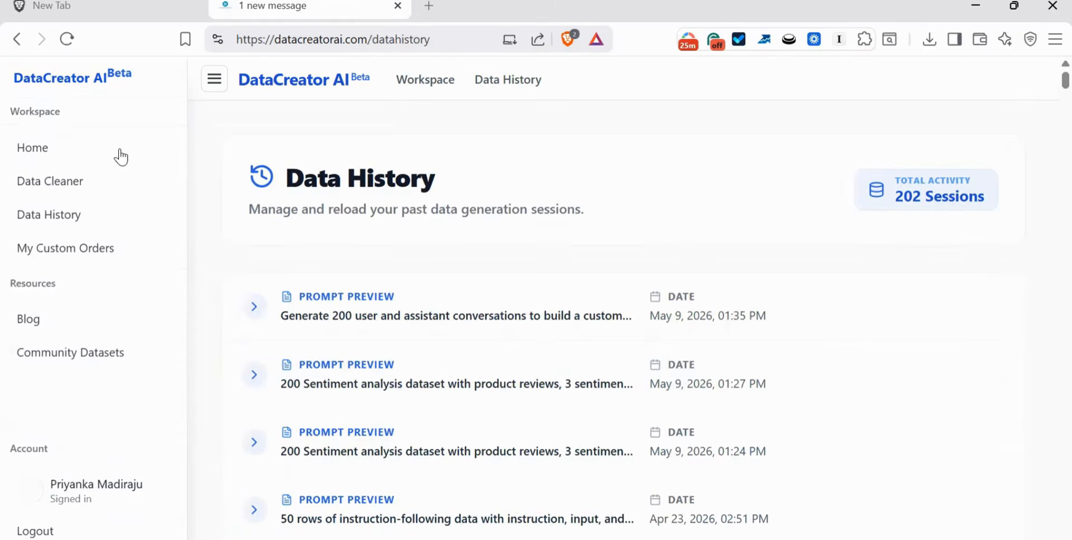
- Navigate to the Data Cleaner page and then to the Blog page
left_click(106, 179)
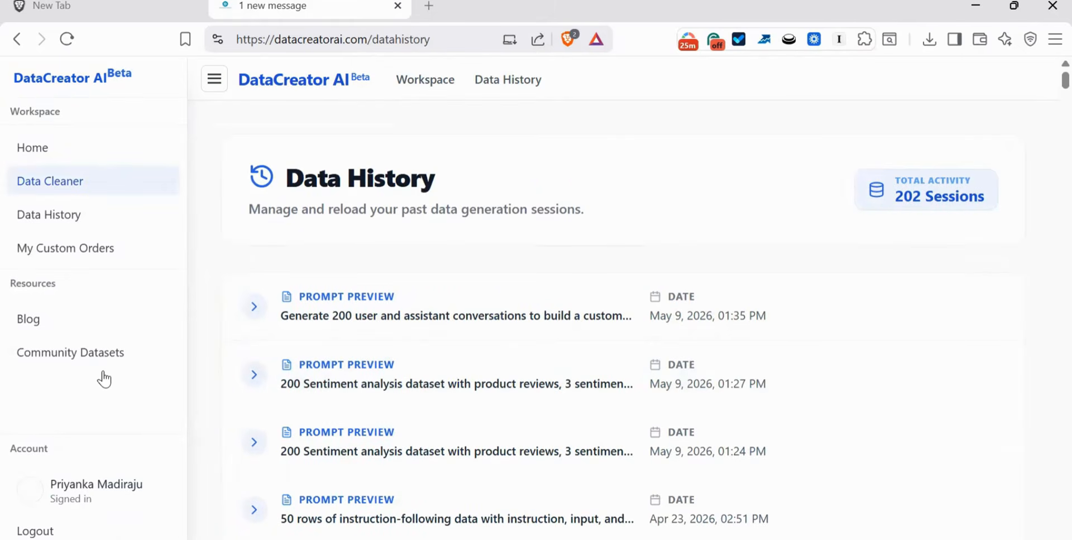
left_click(27, 322)
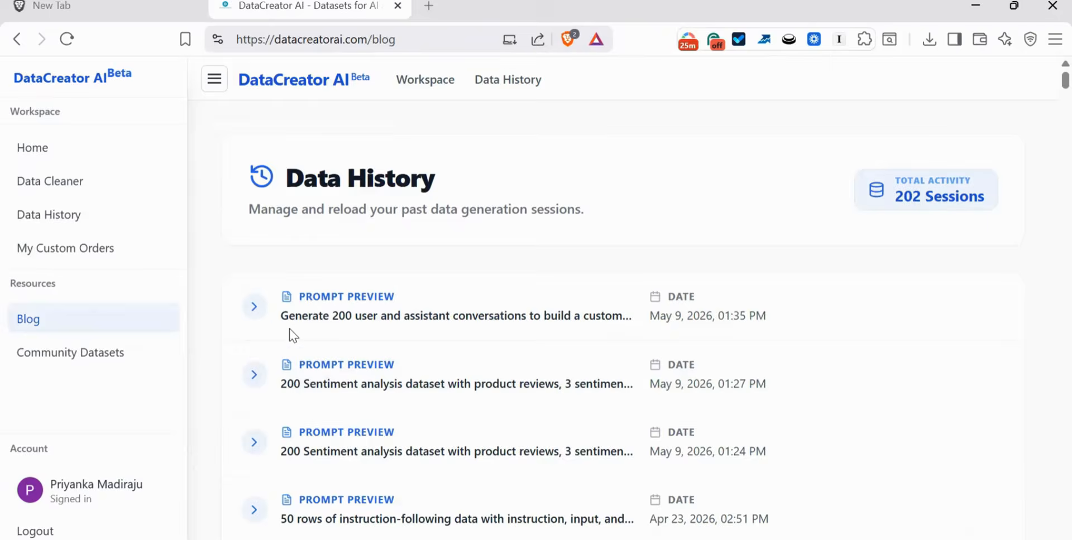